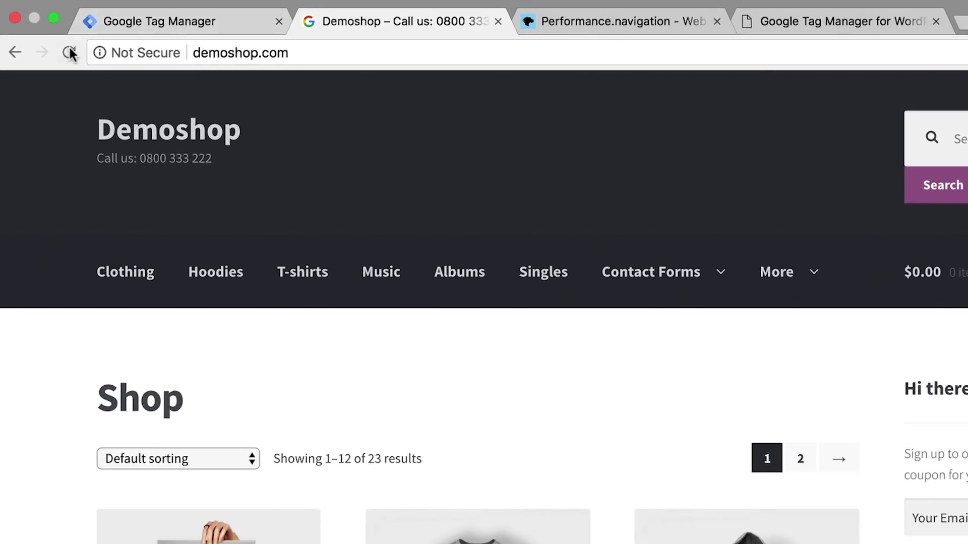
Step: Reload the Demoshop page, revisit it fresh from its address, then go to the Performance.navigation MDN tab
left_click(55, 42)
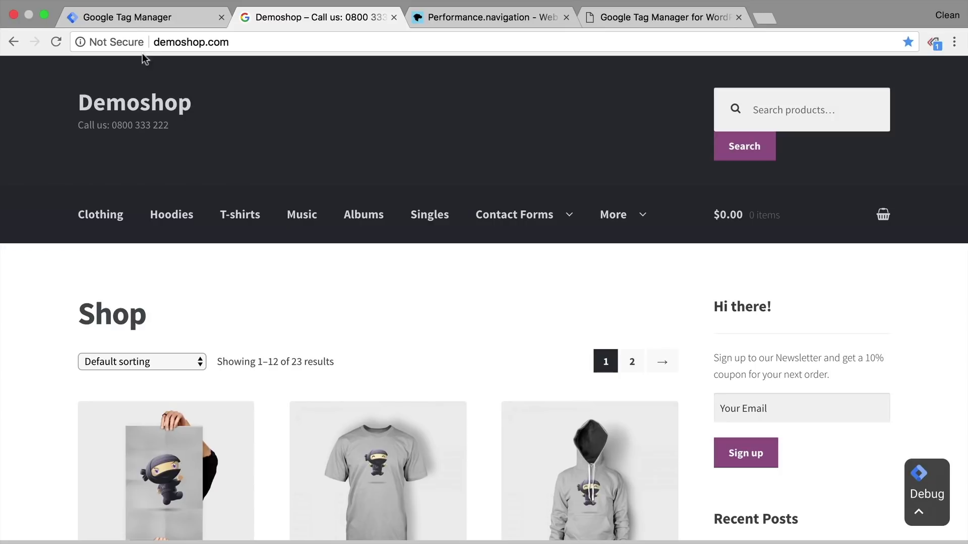
left_click(55, 41)
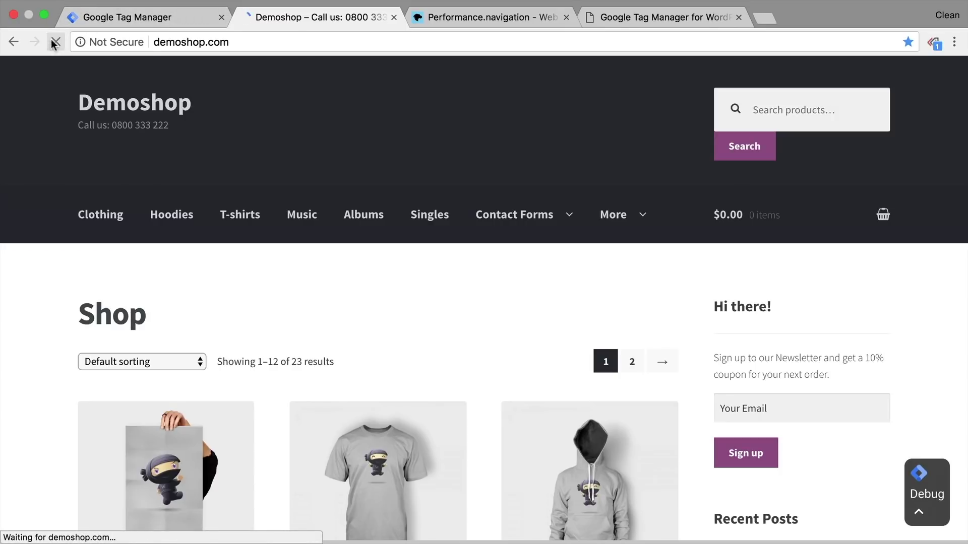
left_click(280, 46)
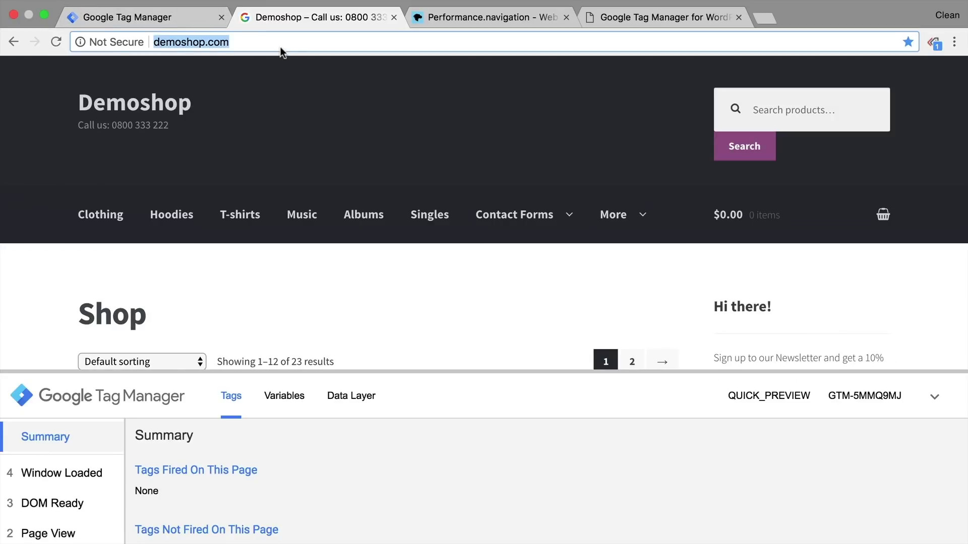
key("Return")
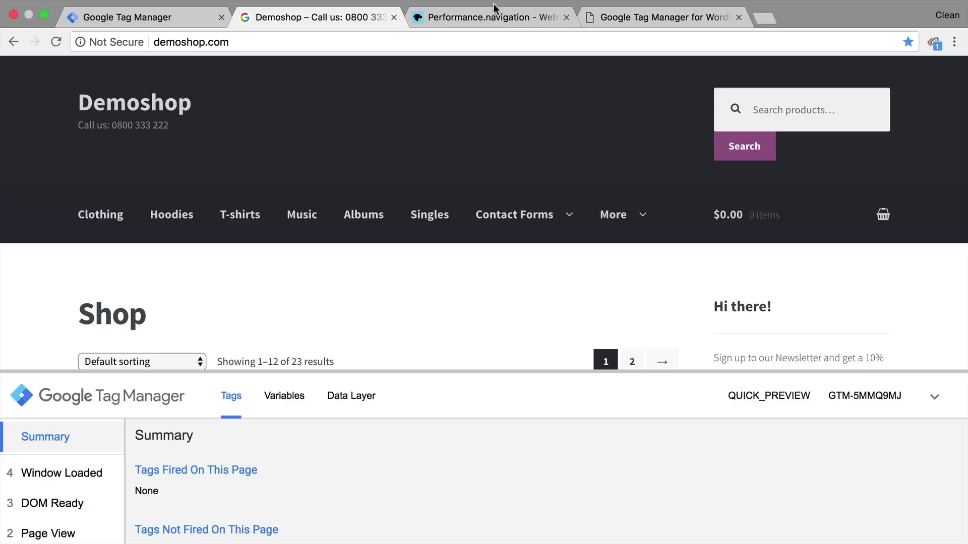
left_click(479, 16)
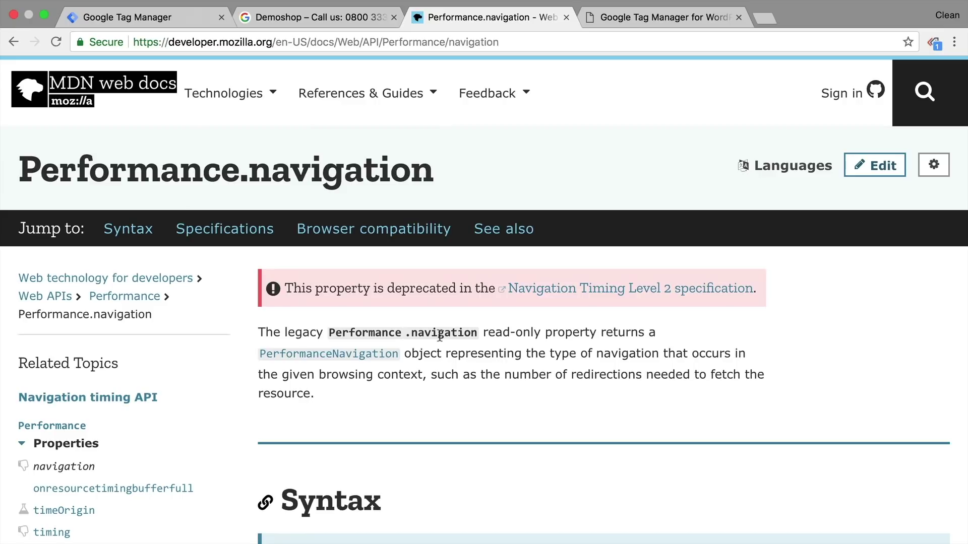
Step: Open Chrome Developer Tools on the Console panel
left_click(954, 42)
mouse_move(776, 258)
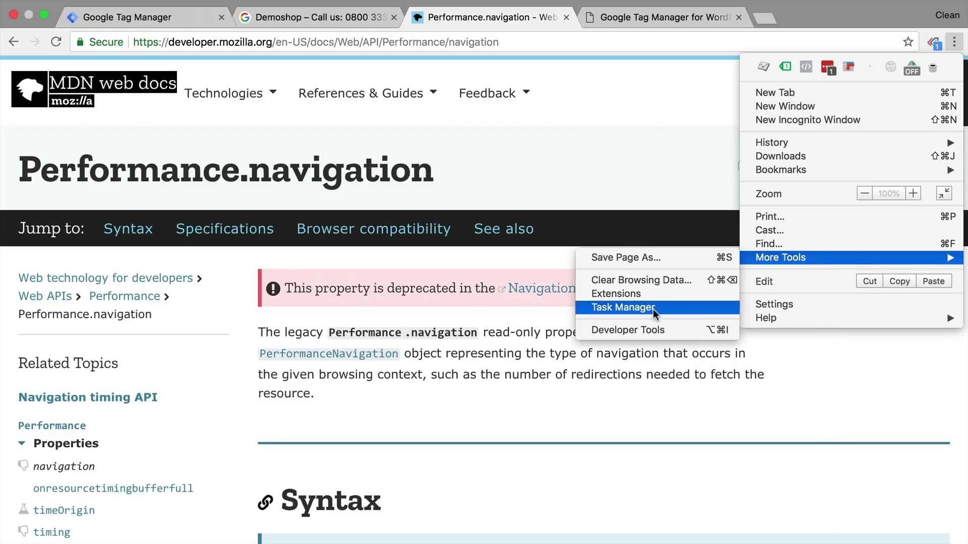
left_click(630, 329)
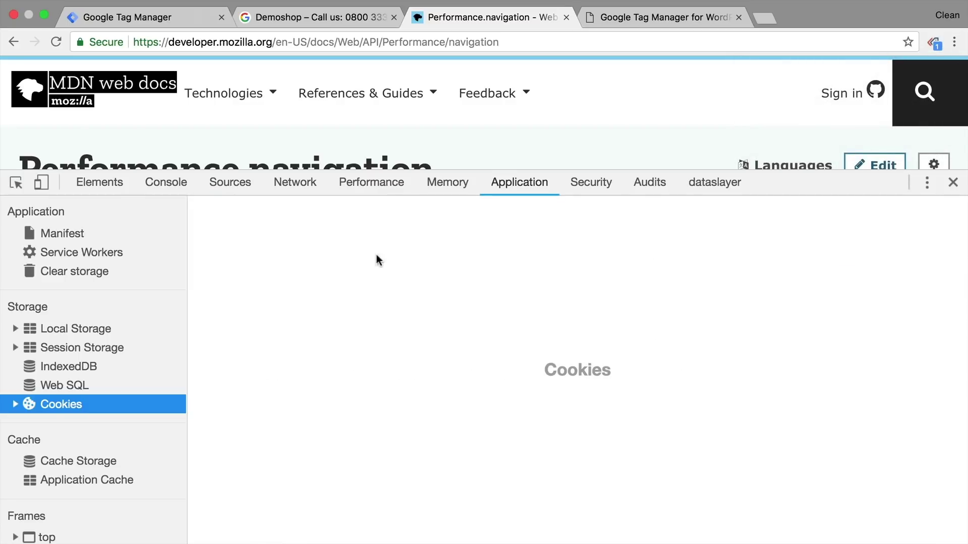
left_click(174, 191)
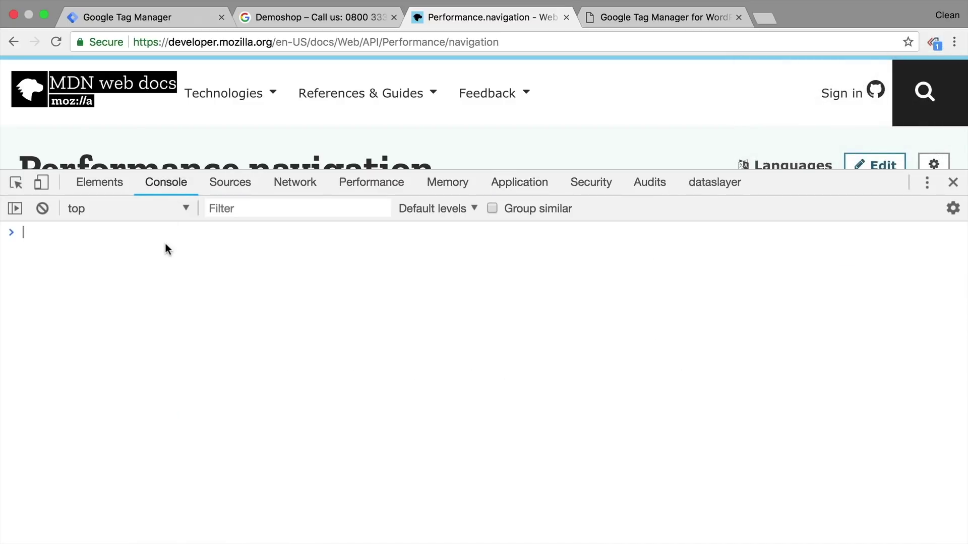
Step: Query performance.navigation, then performance.navigation.type, in the console
scroll(317, 128, "down", 5)
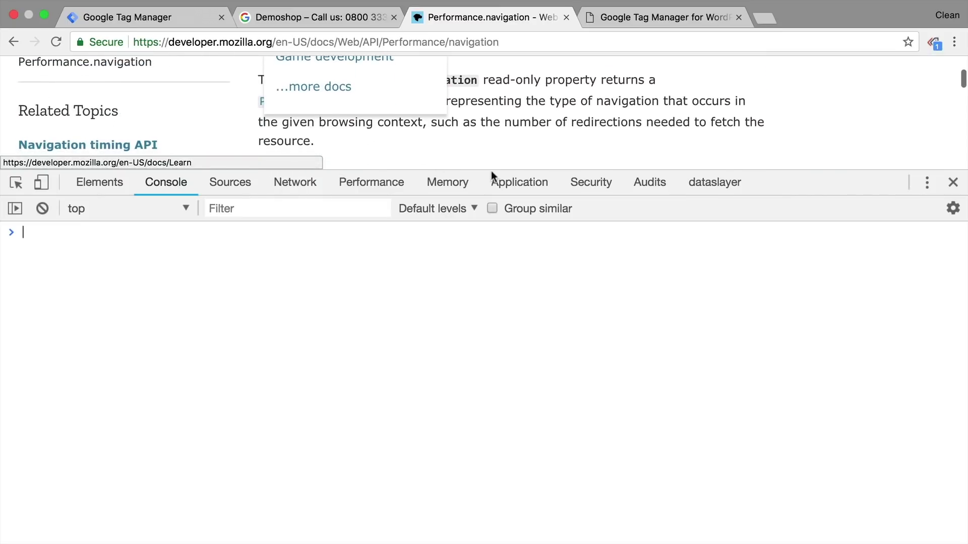
scroll(524, 108, "down", 5)
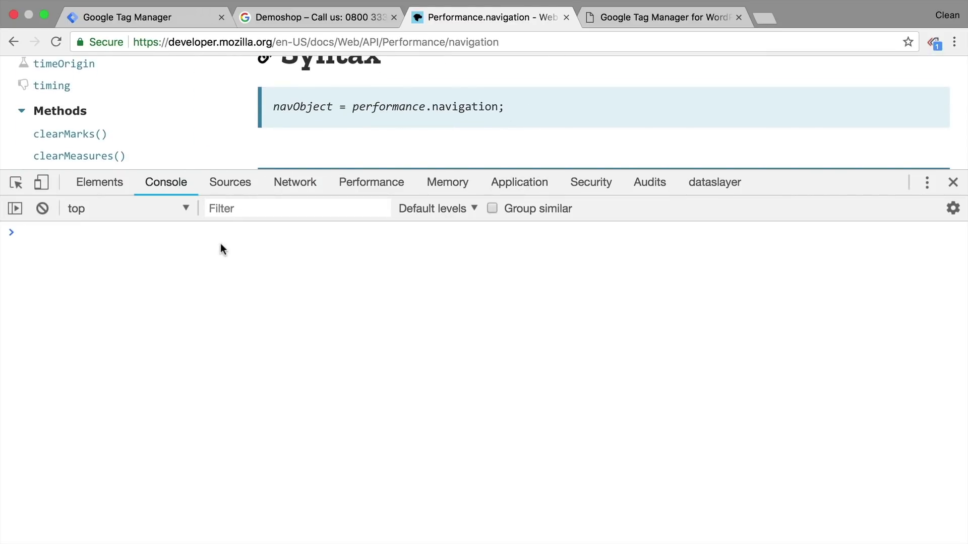
type("performance.navigation")
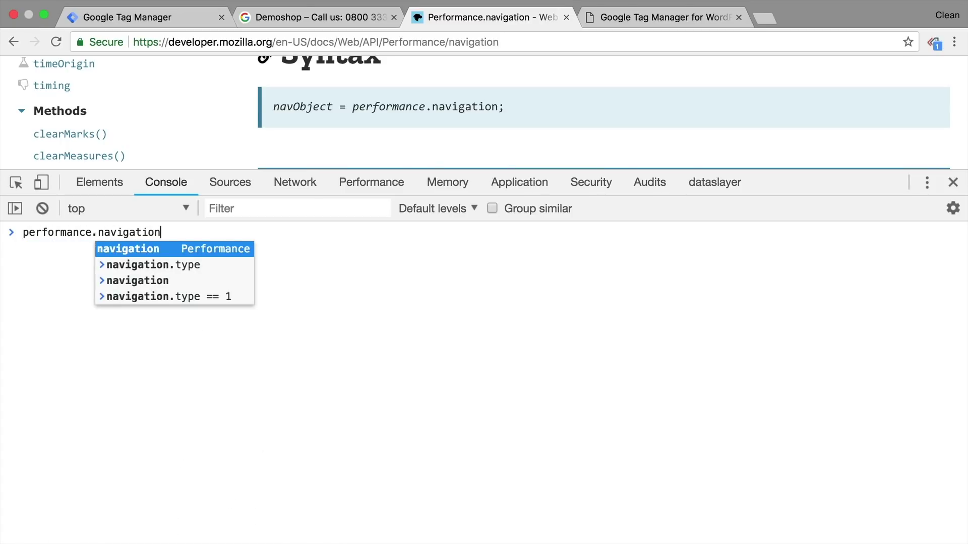
key("Return")
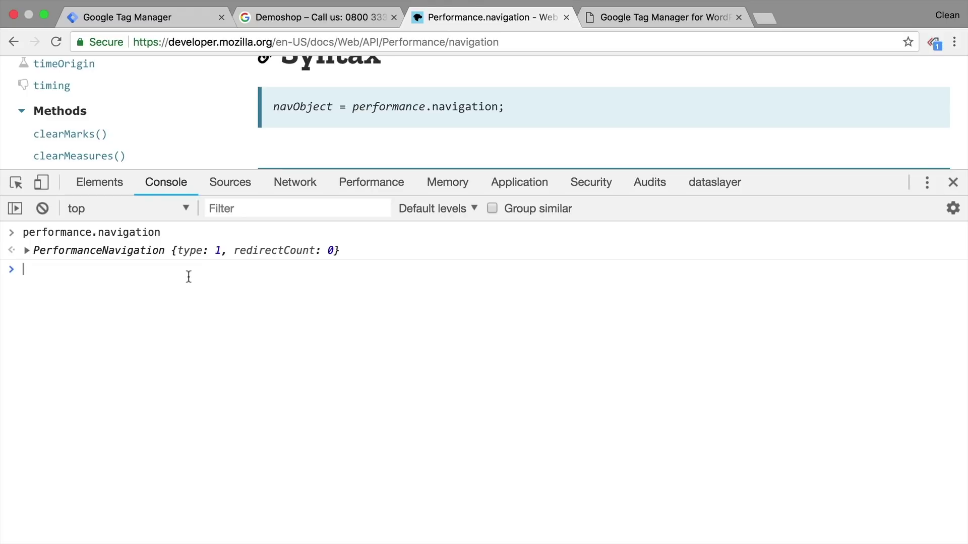
key("Up")
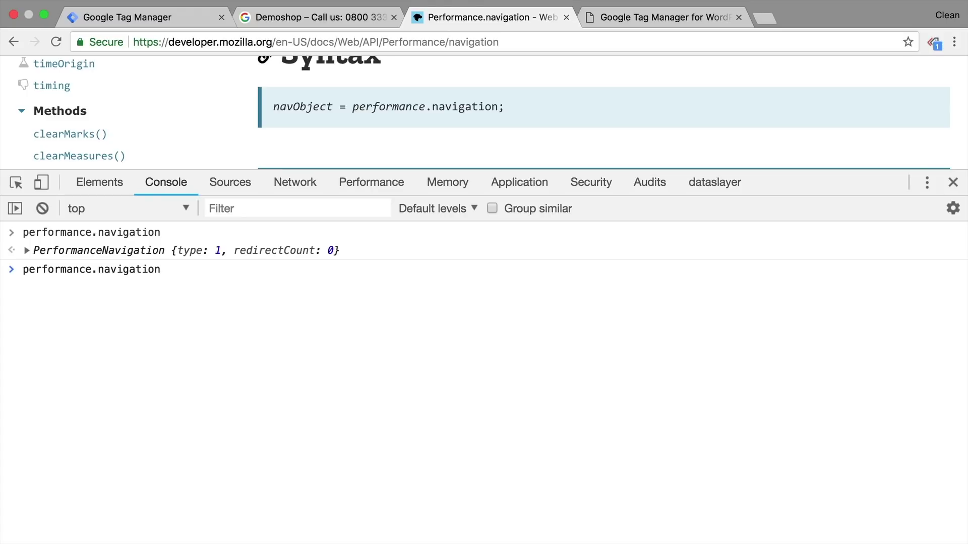
type(".type")
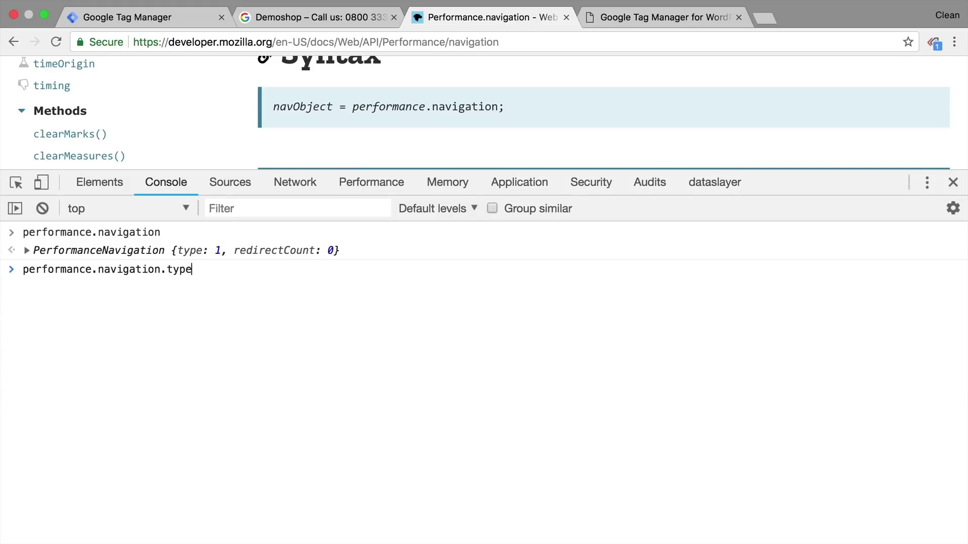
key("Return")
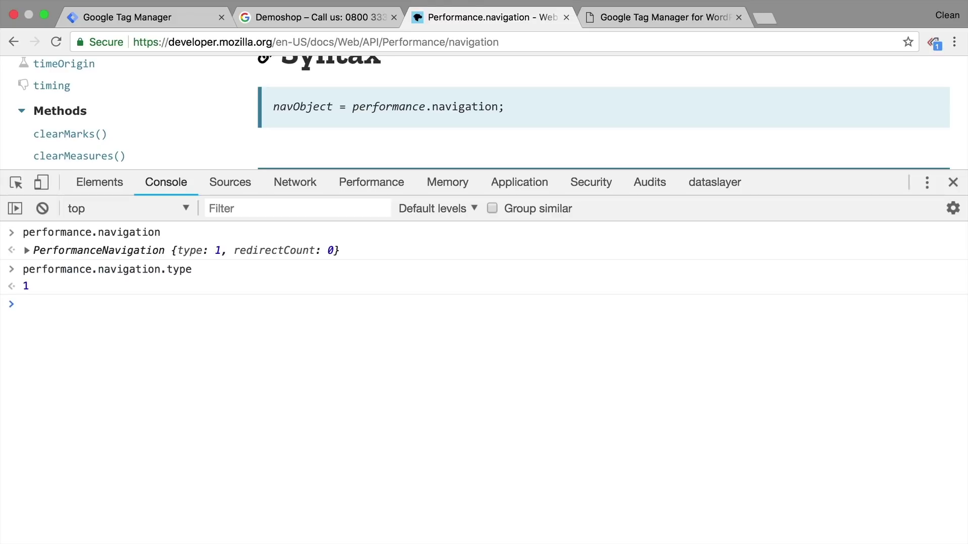
Step: Reload the MDN page and rerun performance.navigation.type, which now returns 1
left_click(55, 42)
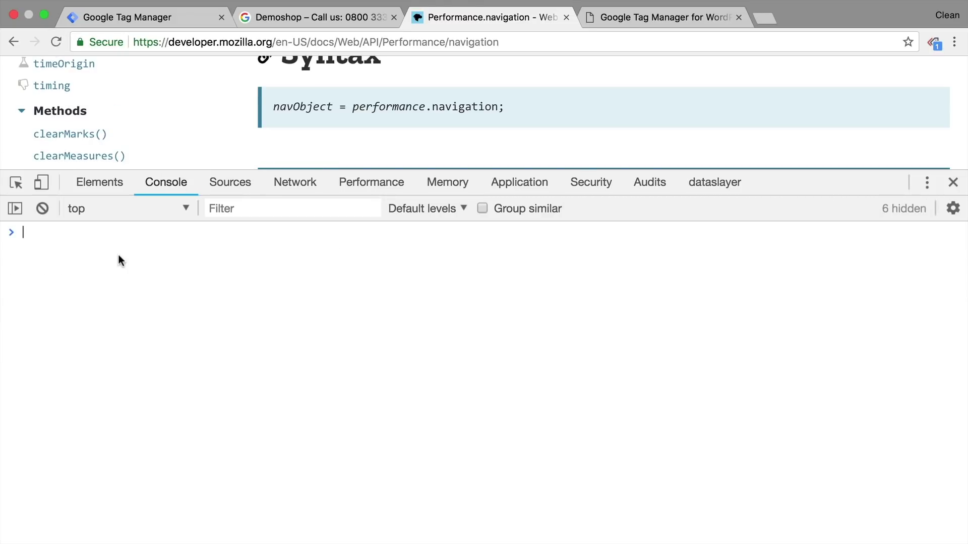
key("Up")
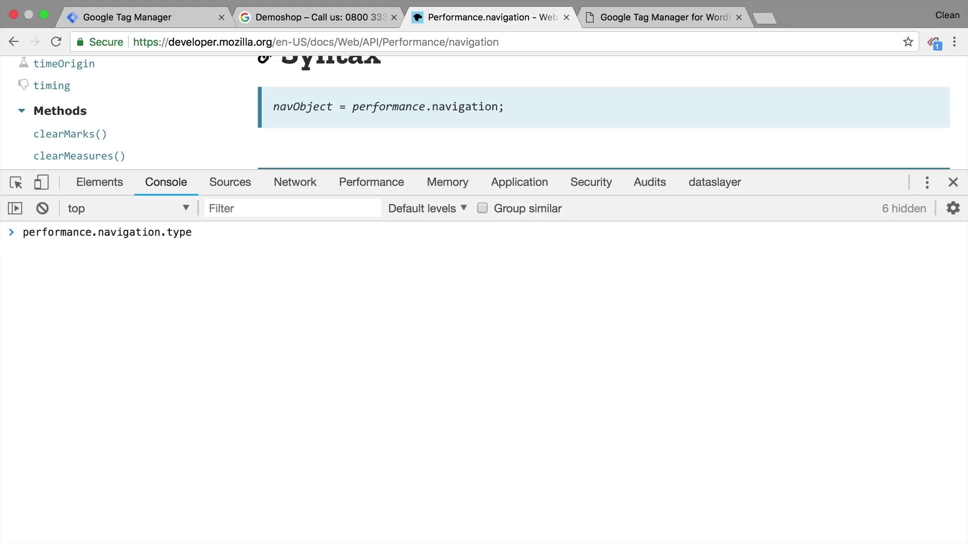
key("Return")
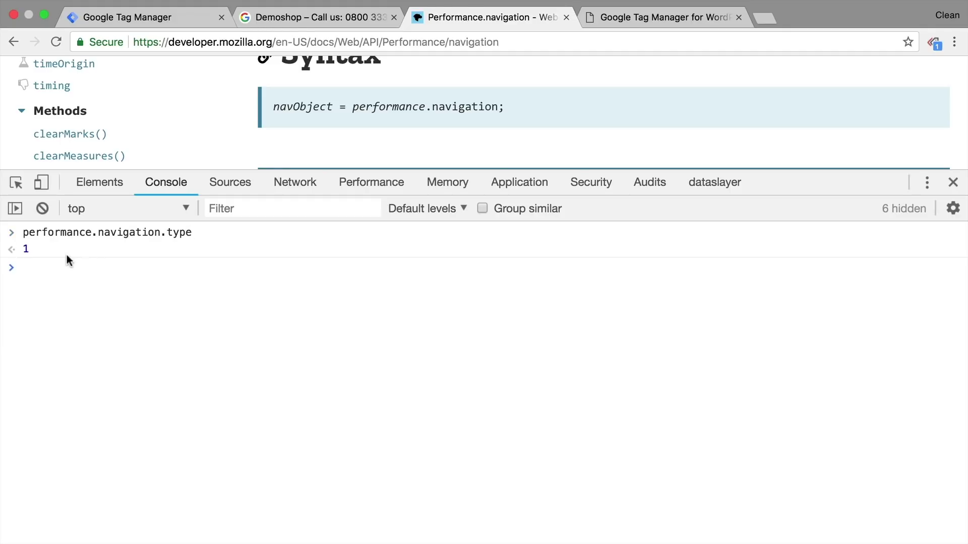
Step: Follow the link to Web technology for developers and rerun the check, which returns 0
scroll(201, 136, "up", 10)
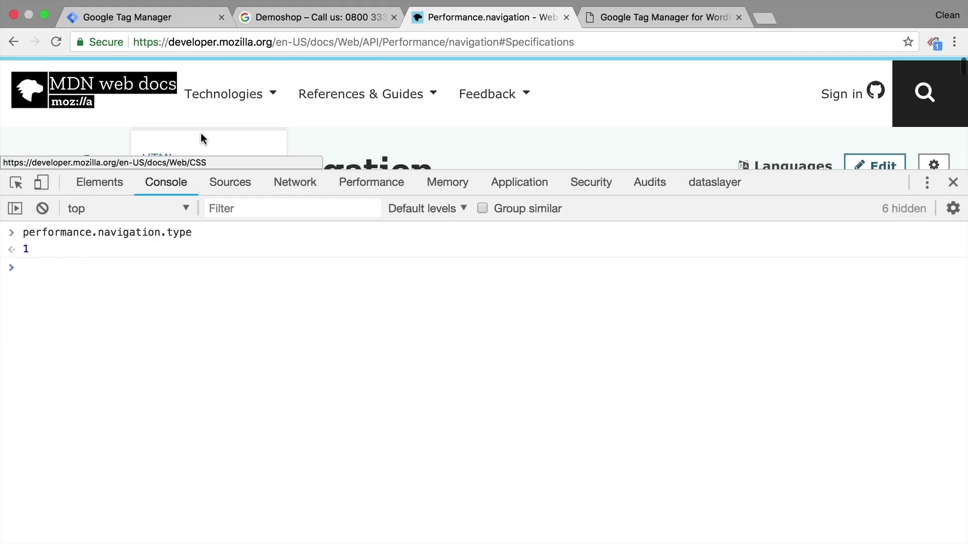
left_click(253, 100)
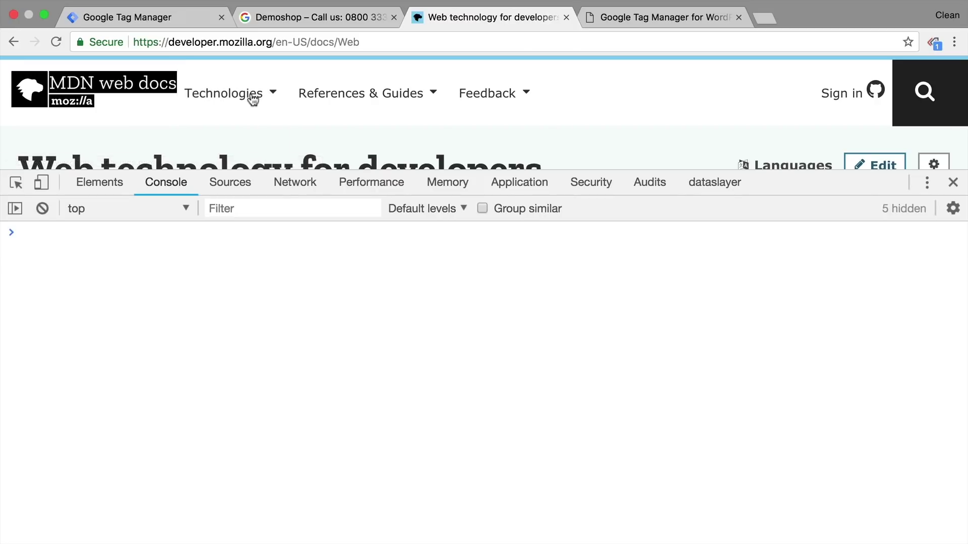
key("Up")
key("Return")
left_click_drag(844, 170, 670, 401)
left_click_drag(193, 464, 25, 465)
key("super+c")
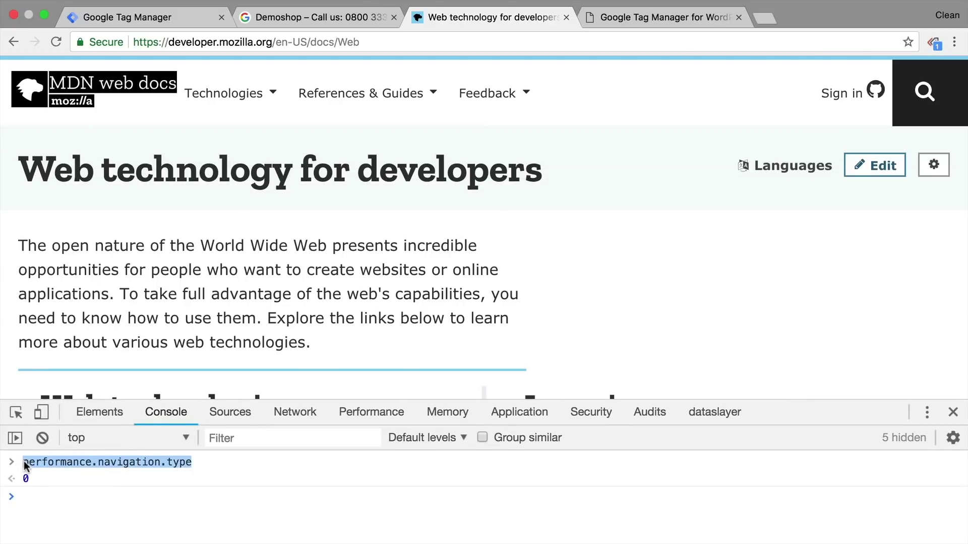
Step: Open the Demoshop Singles page and run performance.navigation.type in its console, which returns 0
left_click(307, 16)
left_click(430, 215)
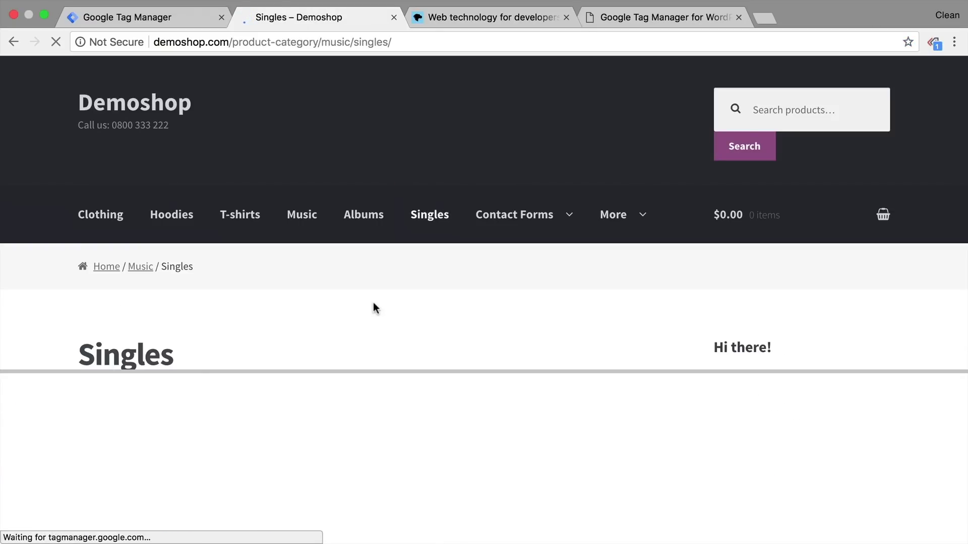
key("super+alt+j")
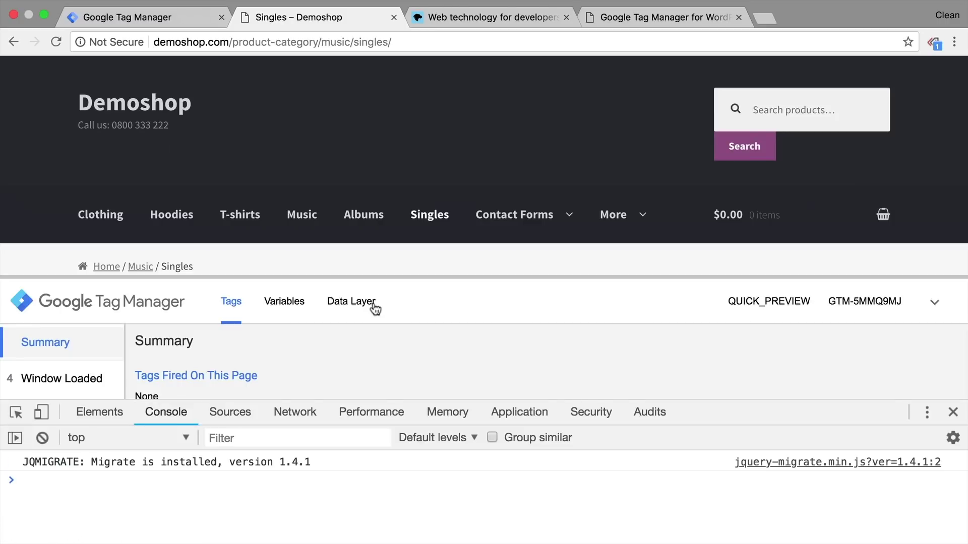
key("super+v")
key("Return")
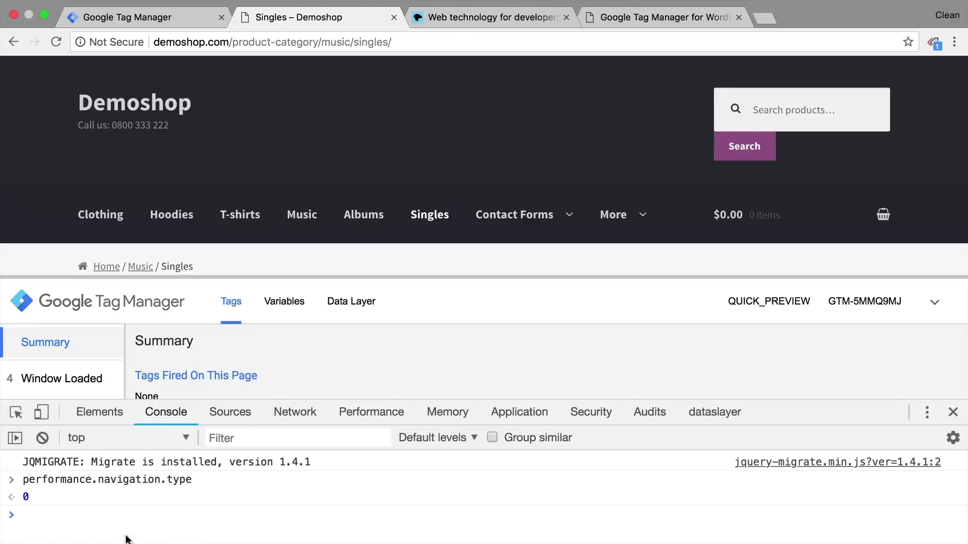
Step: Reload the Singles page and rerun the check, now returning 1
left_click(56, 42)
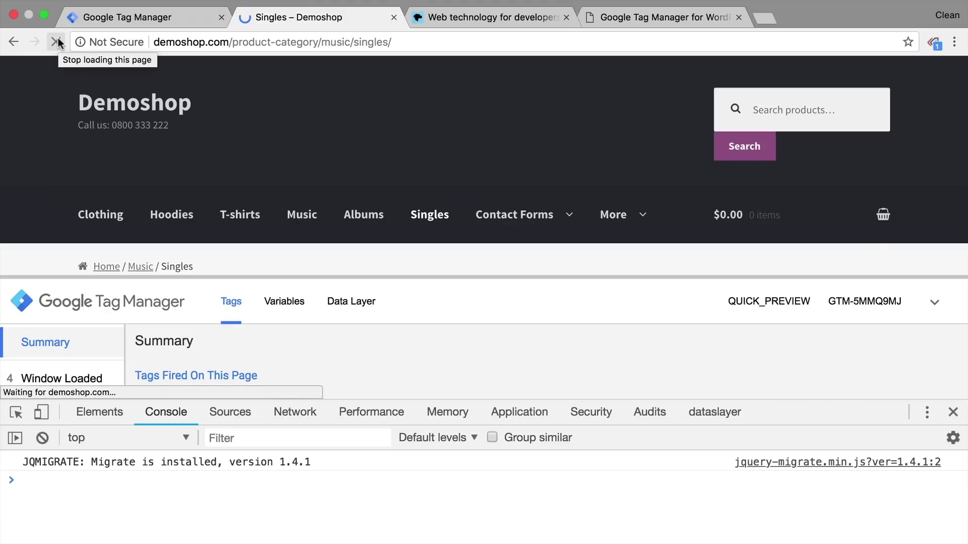
key("Up")
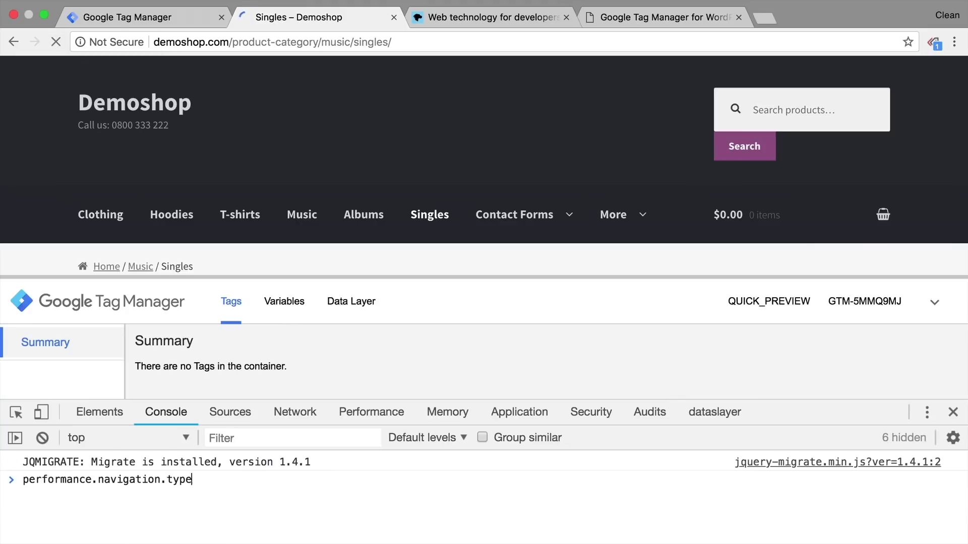
key("Return")
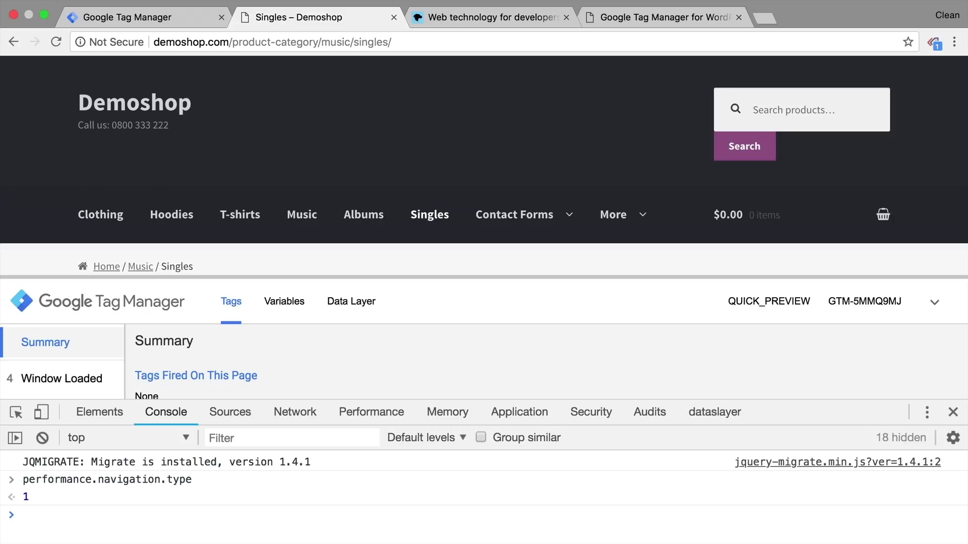
Step: Read the Browser compatibility table for Performance.navigation on MDN, then return to the Singles – Demoshop tab
left_click(483, 20)
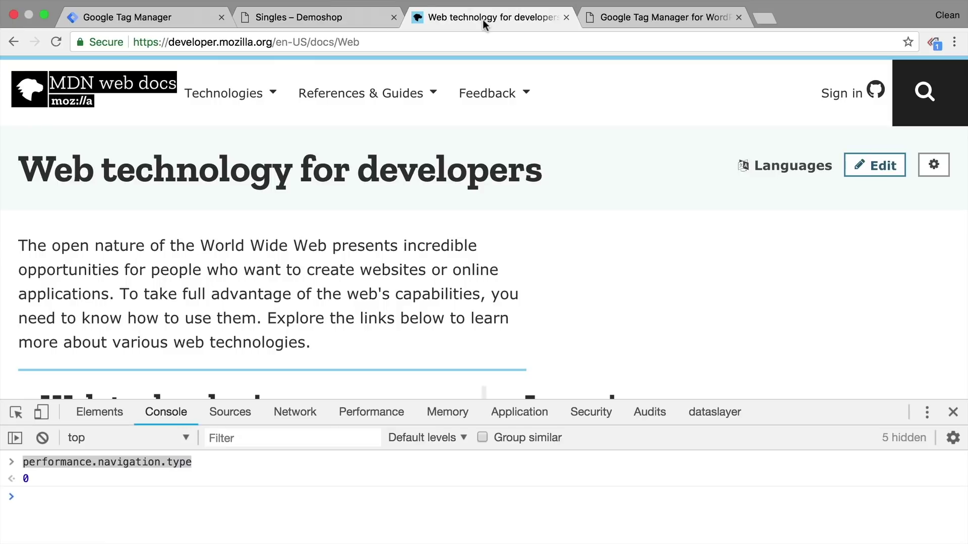
left_click(10, 41)
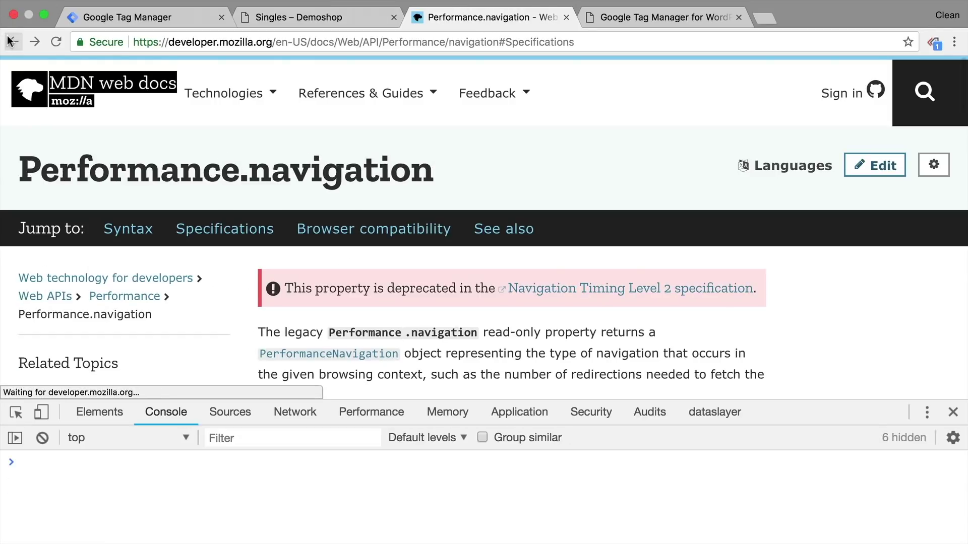
left_click(953, 411)
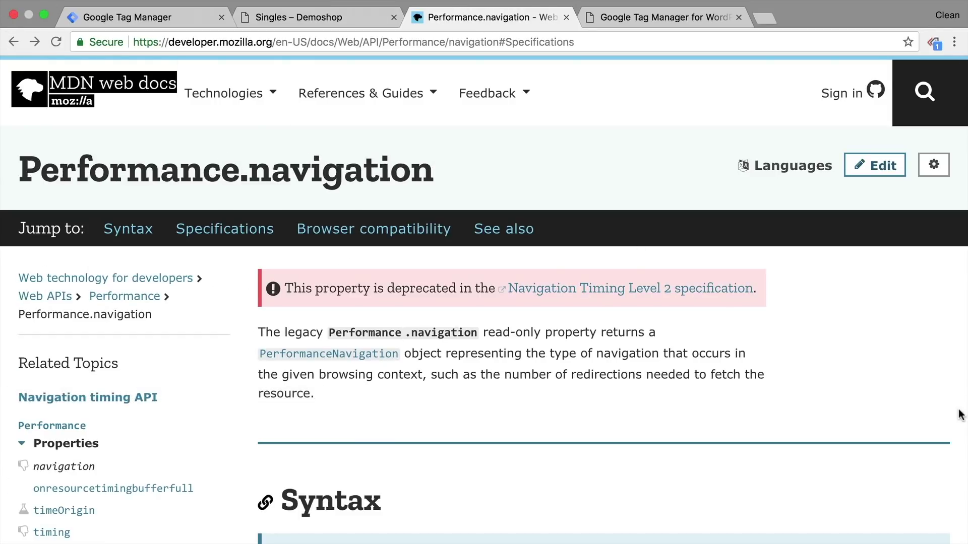
scroll(760, 388, "down", 3)
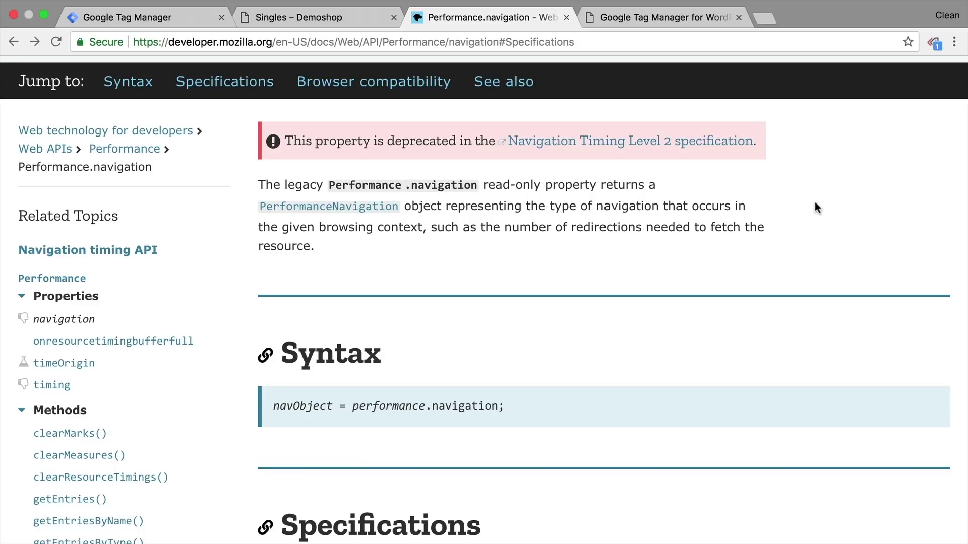
scroll(815, 203, "down", 10)
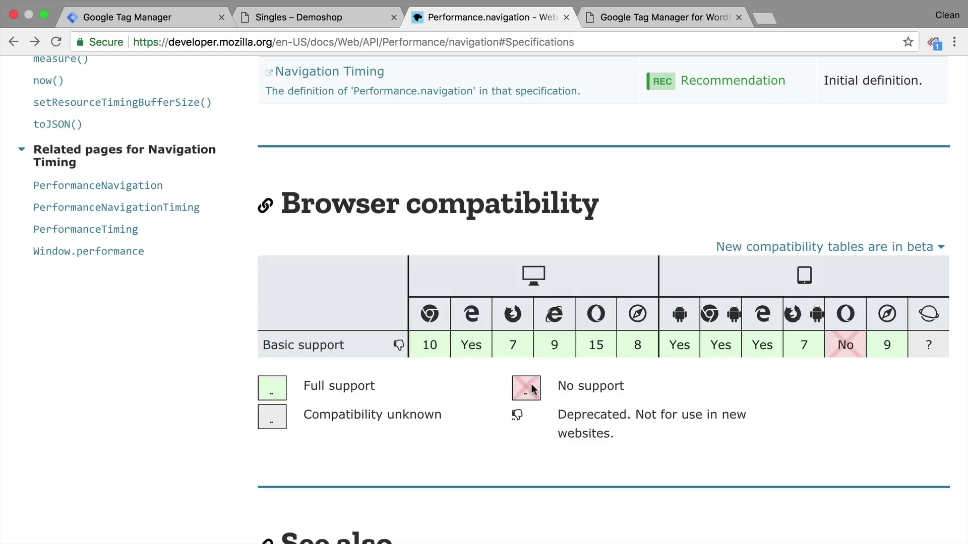
left_click(286, 16)
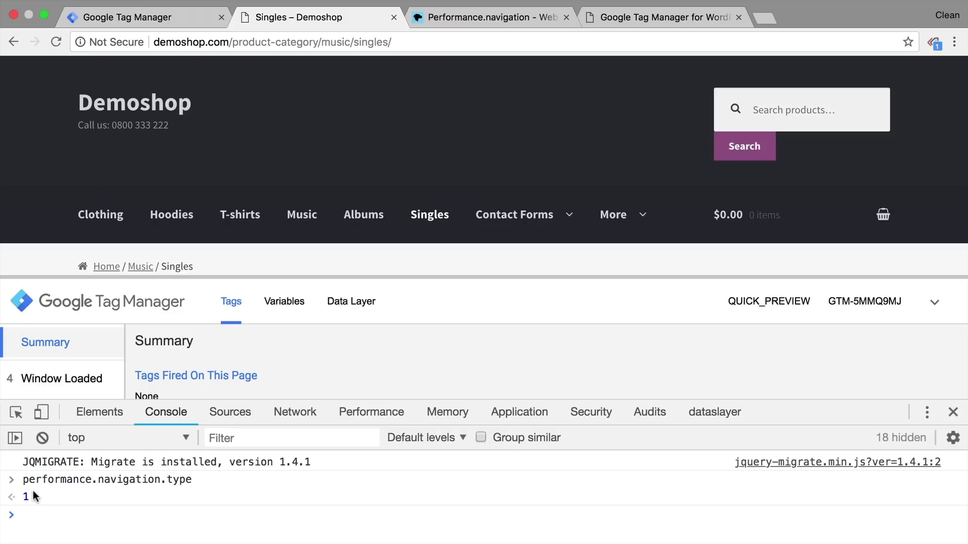
Step: Create a new user-defined variable in Tag Manager named 'js - reload'
left_click(184, 16)
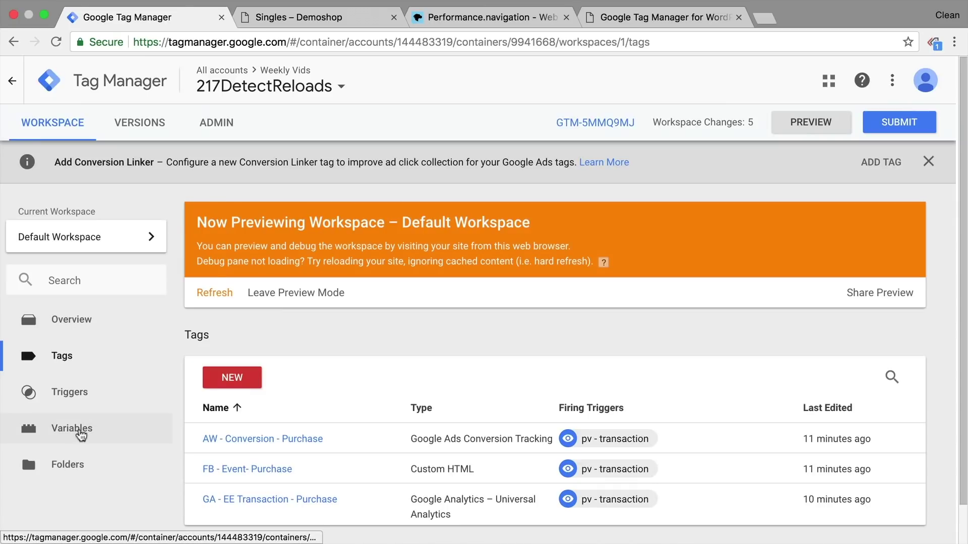
left_click(78, 431)
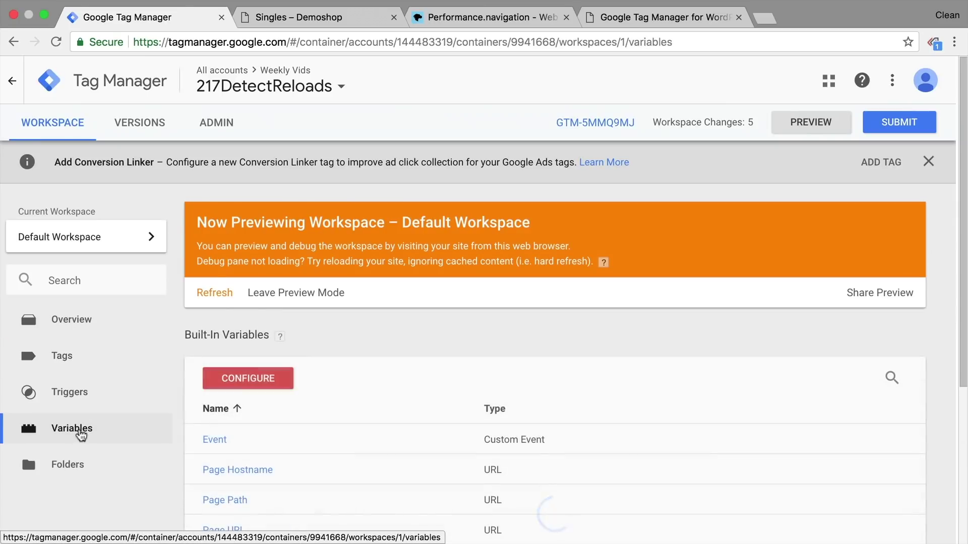
scroll(335, 421, "down", 5)
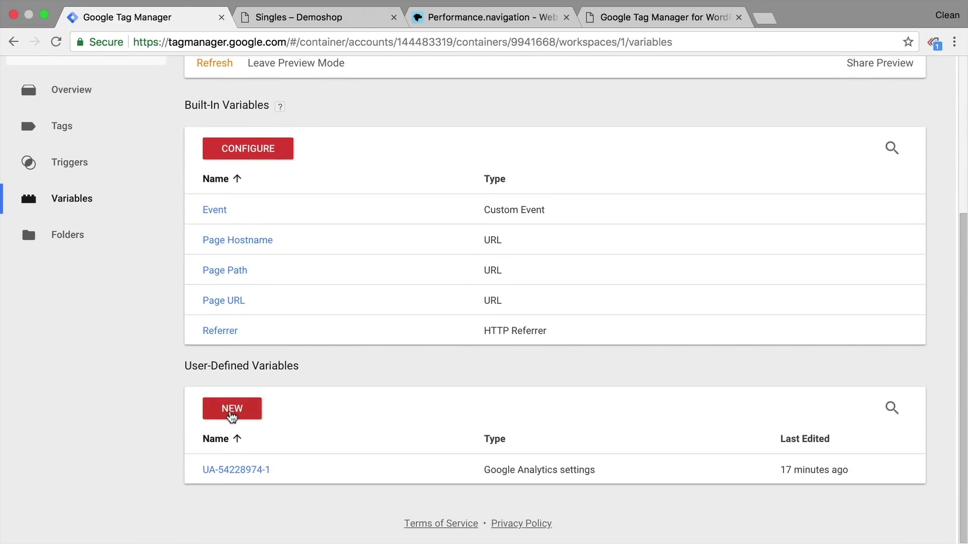
left_click(231, 410)
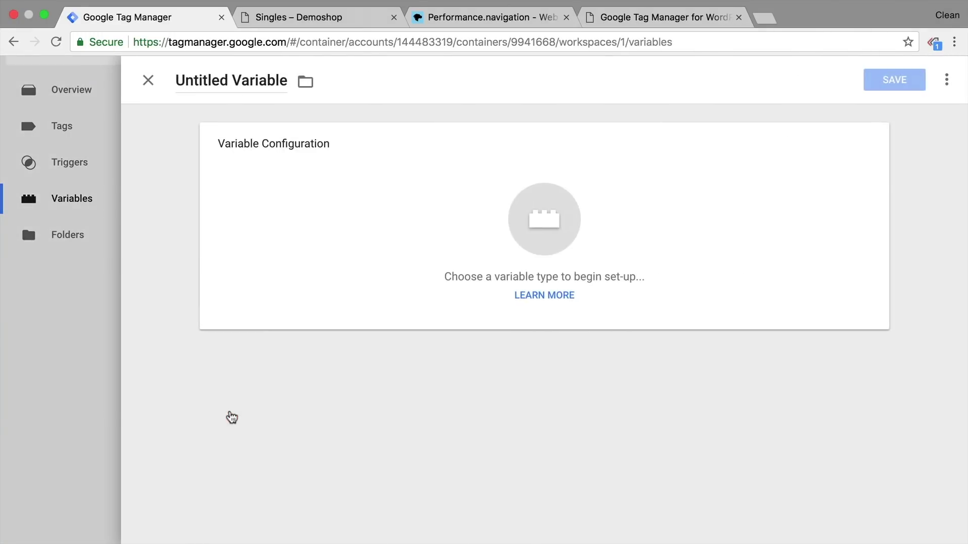
left_click(253, 80)
type("js")
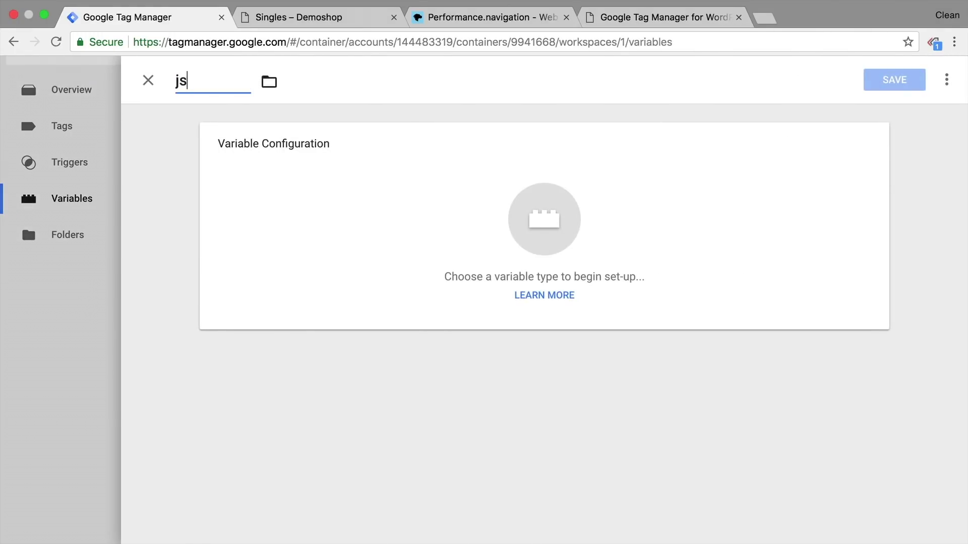
type(" - reload")
Step: Make it a JavaScript Variable with global variable name performance.navigation.type
left_click(432, 228)
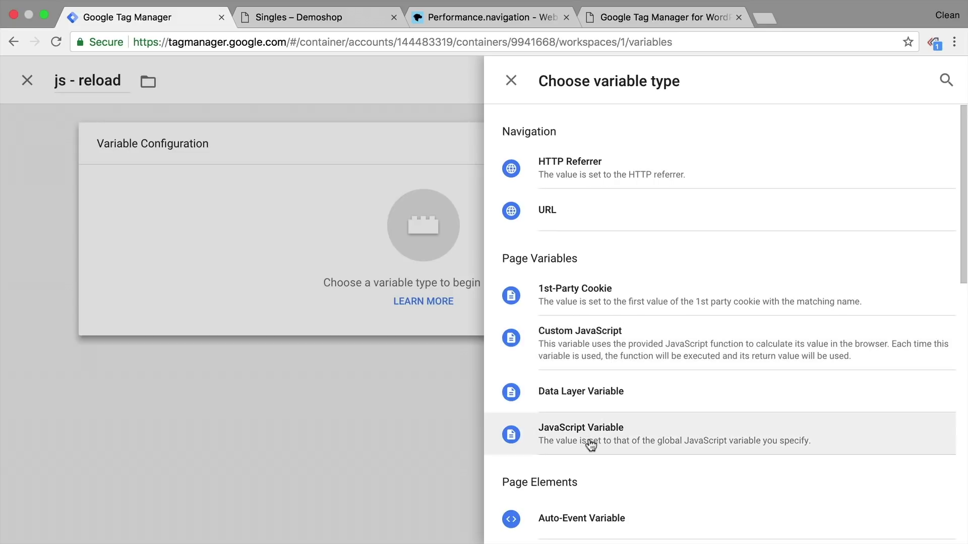
left_click(567, 449)
left_click(296, 253)
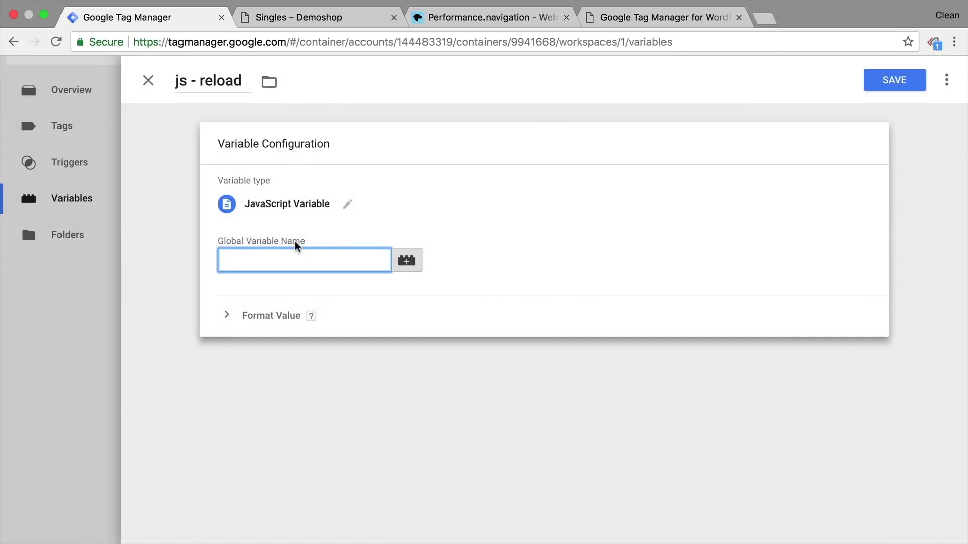
key("super+v")
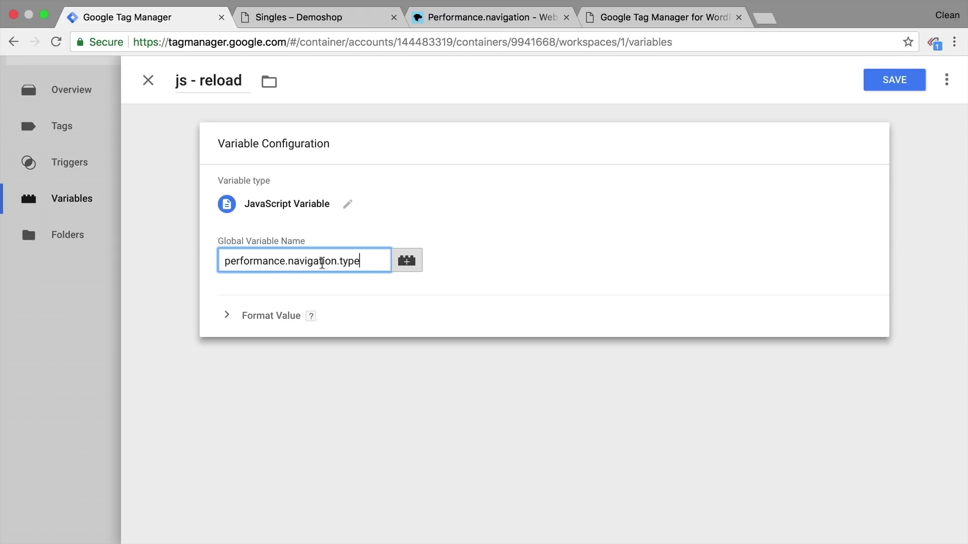
Step: Save the js - reload variable, refresh the preview, and reload the Demoshop Singles page
left_click(886, 87)
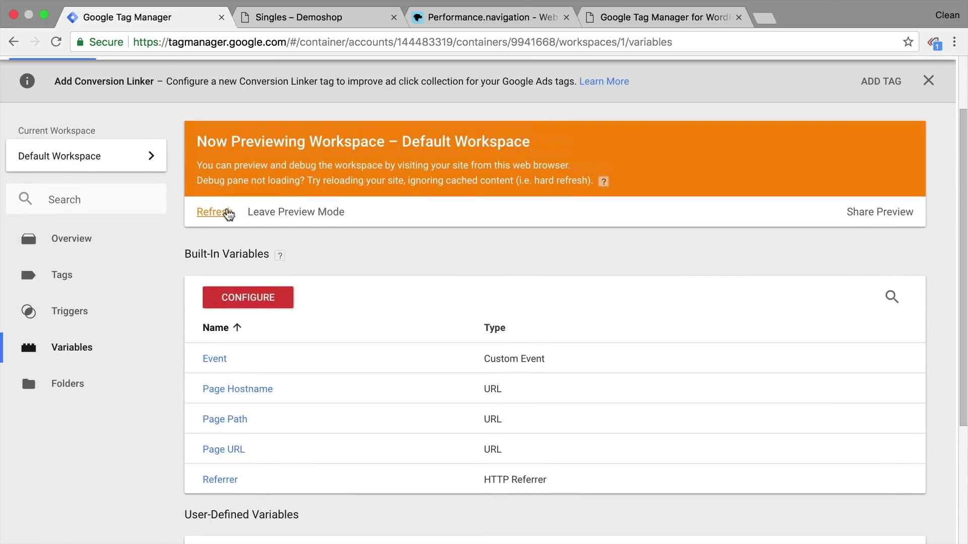
left_click(227, 213)
left_click(322, 17)
left_click(56, 42)
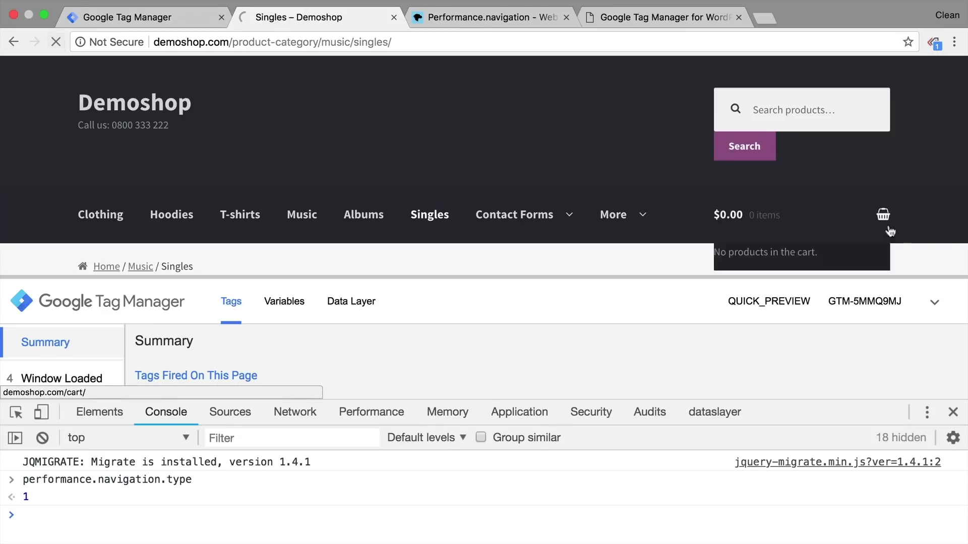
Step: Inspect js - reload in the debugger's Variables view across events, confirming it returns 1
left_click(957, 416)
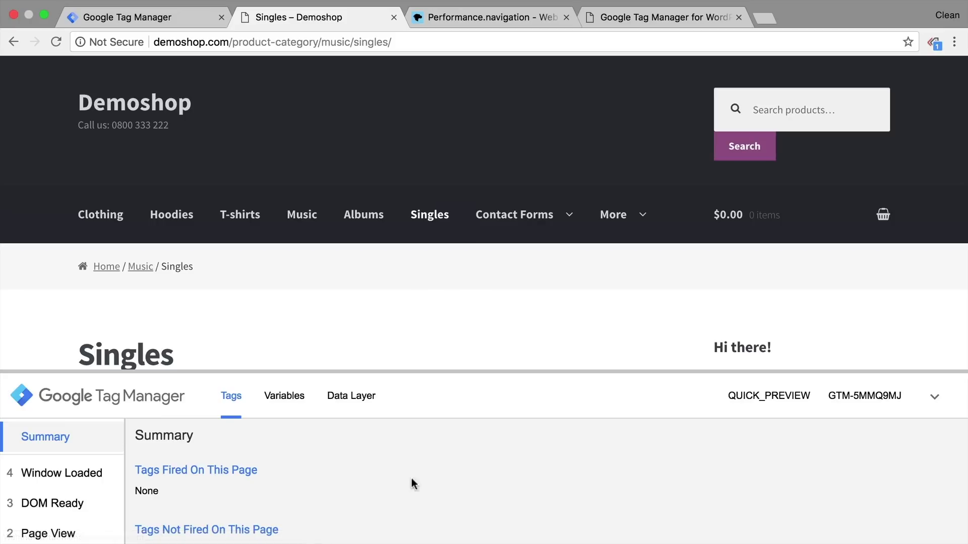
left_click(52, 503)
left_click(284, 396)
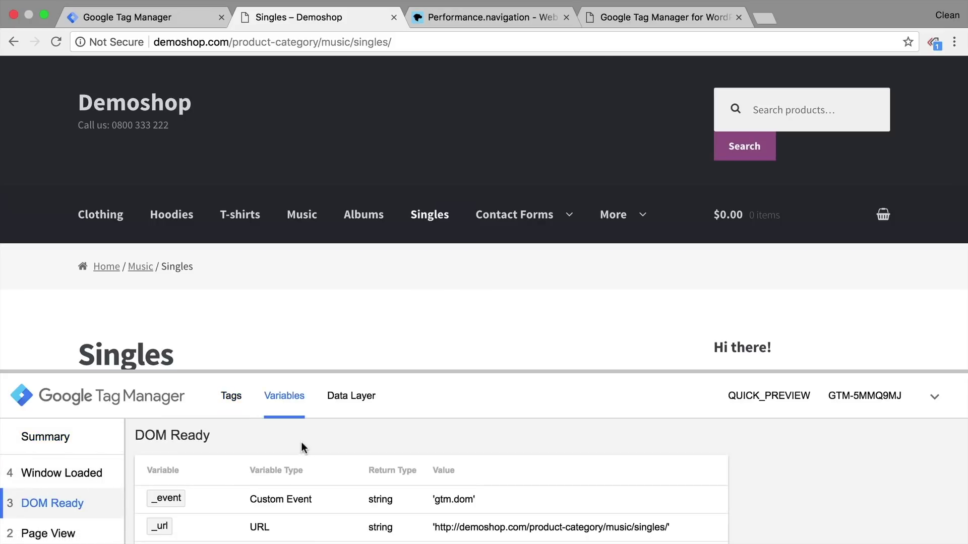
scroll(302, 449, "down", 3)
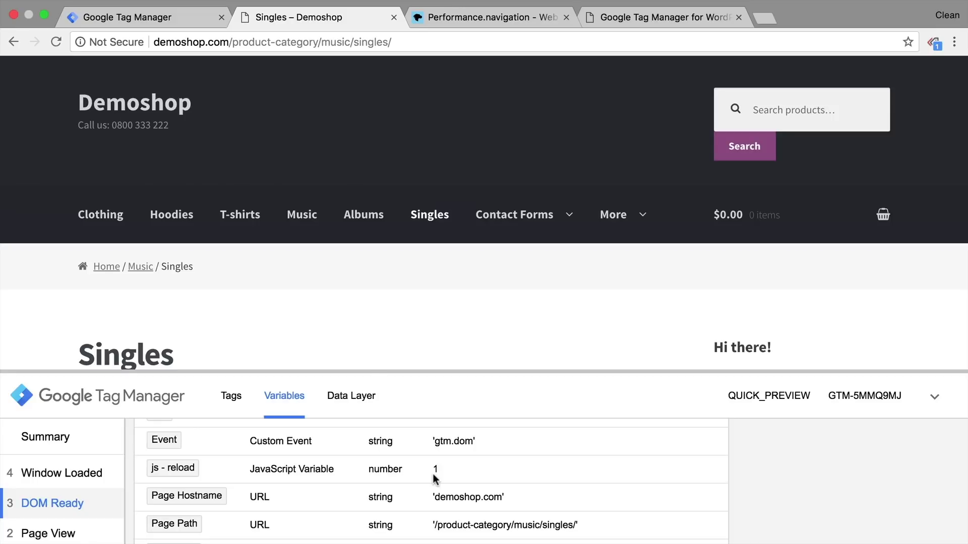
left_click_drag(363, 371, 379, 150)
left_click(55, 351)
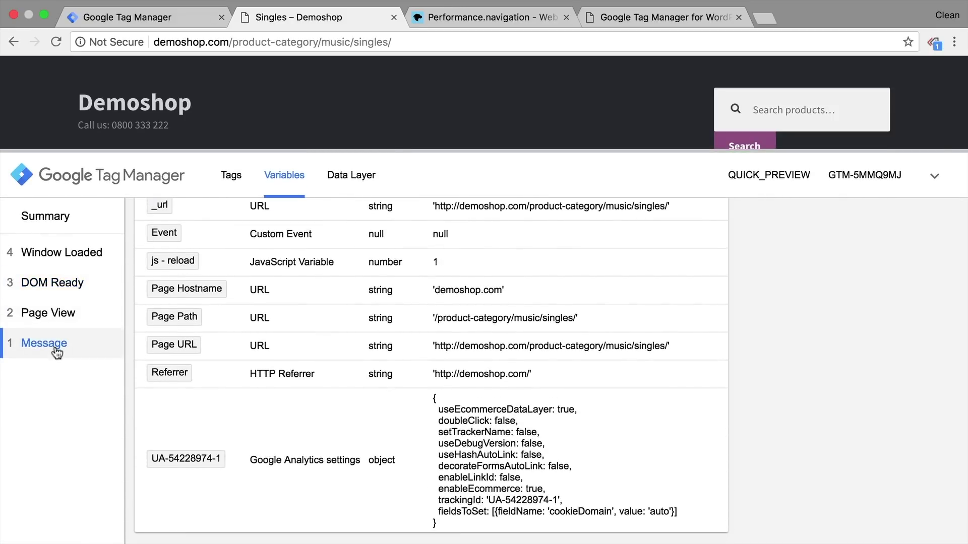
left_click(59, 315)
left_click(55, 283)
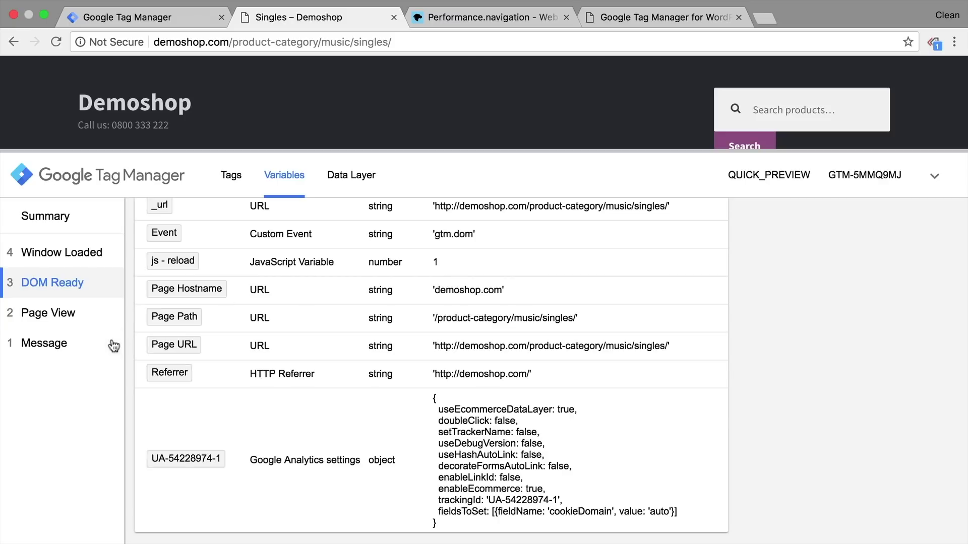
left_click(79, 325)
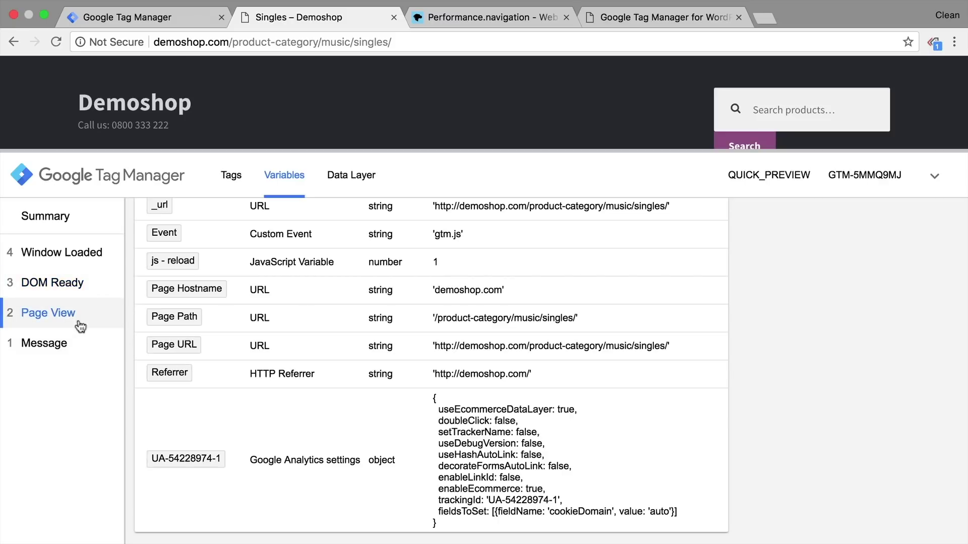
Step: Go to the Music category page and check js - reload at DOM Ready, showing 0
left_click_drag(150, 150, 150, 271)
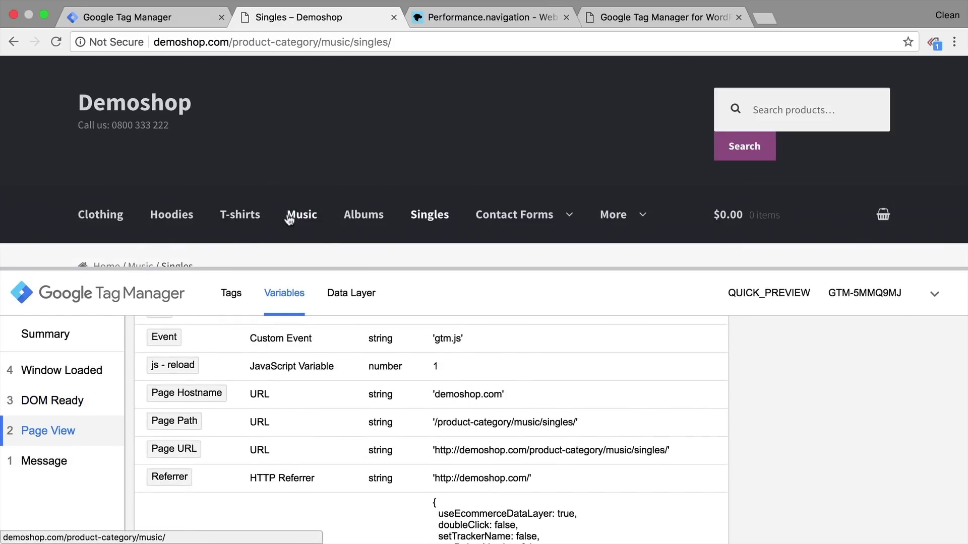
left_click(291, 217)
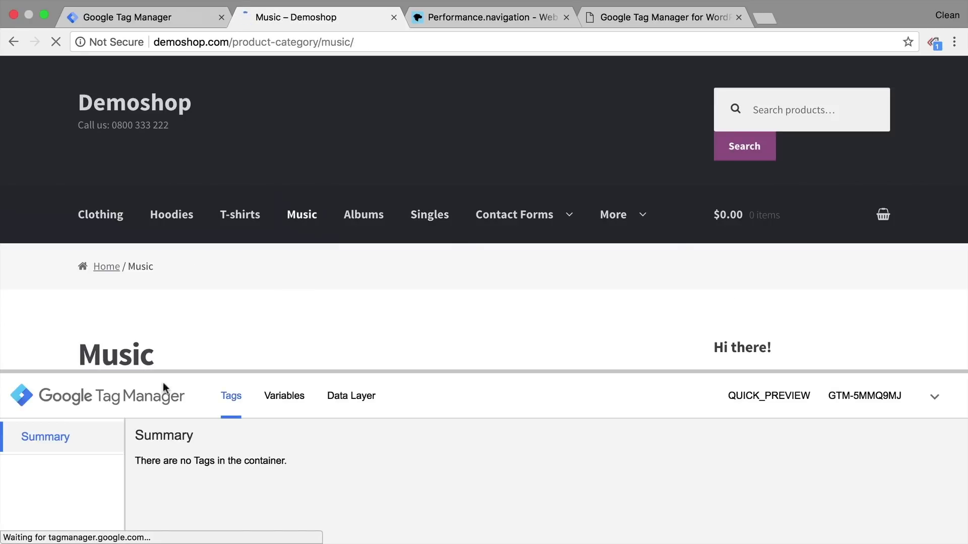
left_click(48, 502)
left_click(294, 404)
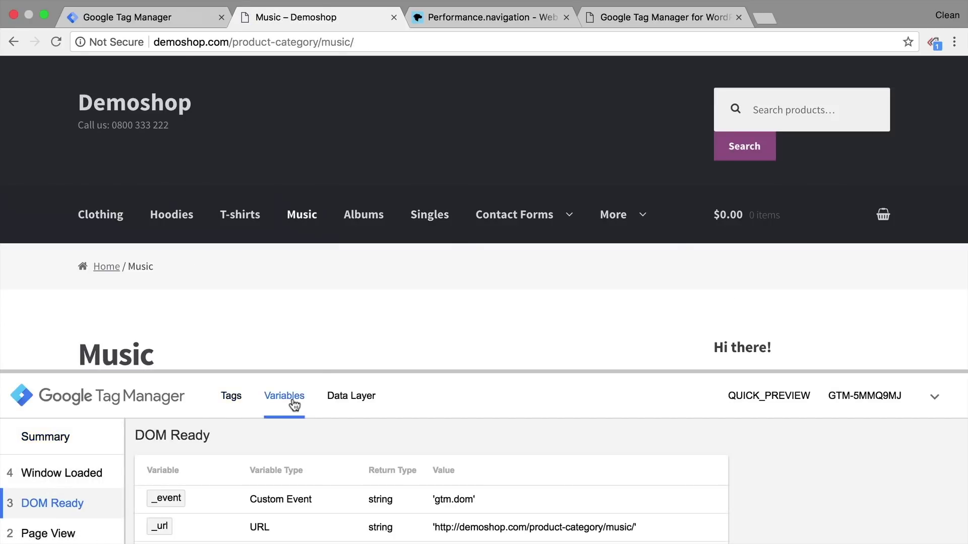
left_click_drag(313, 371, 317, 225)
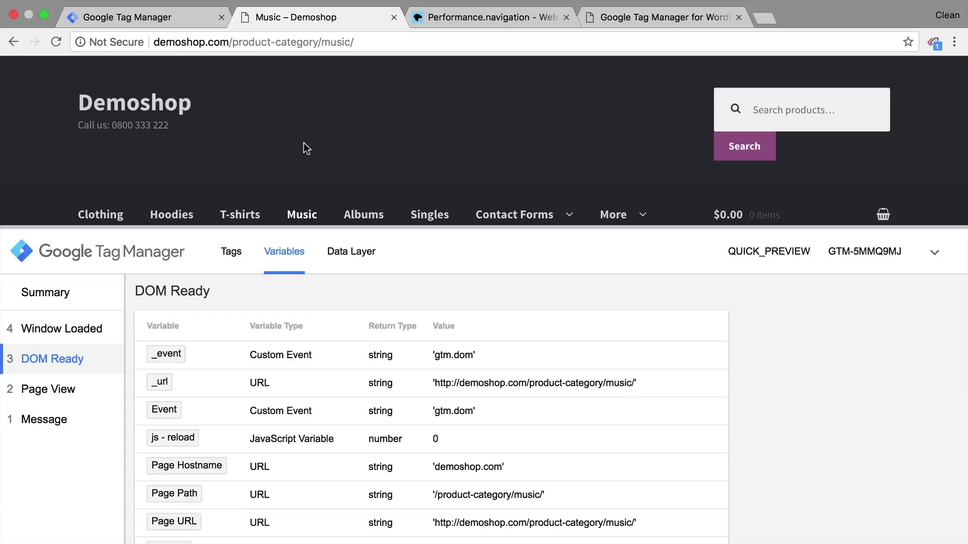
scroll(307, 148, "down", 2)
Step: Reload the Music page and recheck DOM Ready variables, where js - reload now shows 1
left_click(56, 42)
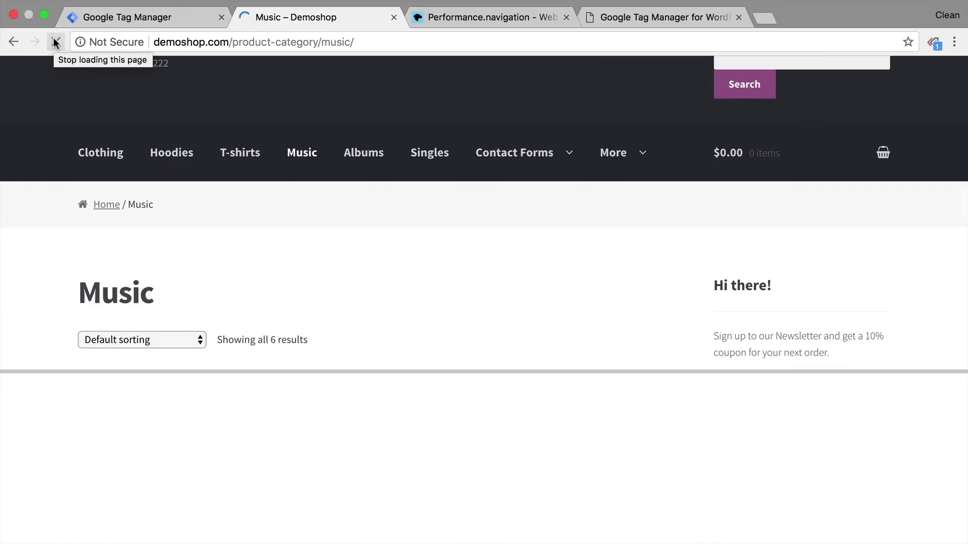
left_click(32, 506)
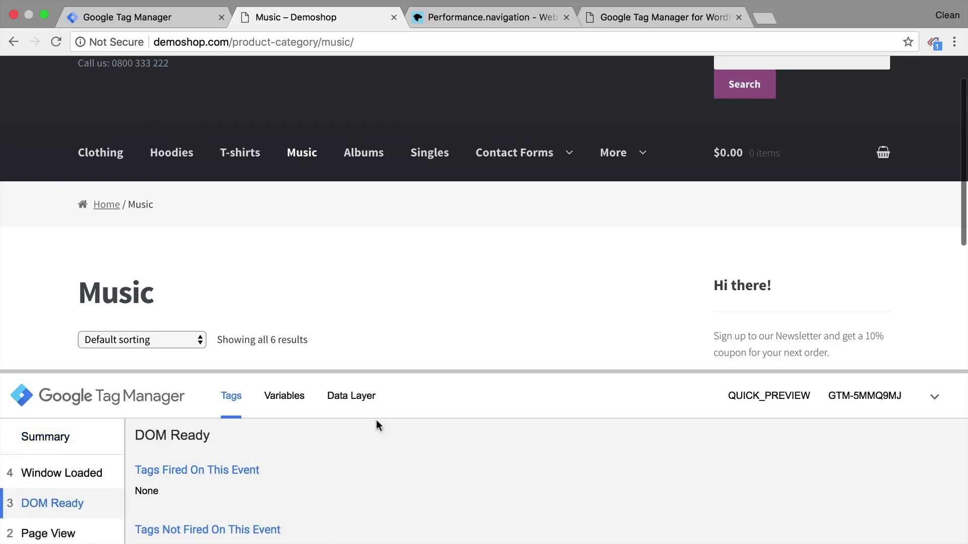
left_click(284, 396)
left_click_drag(333, 371, 398, 185)
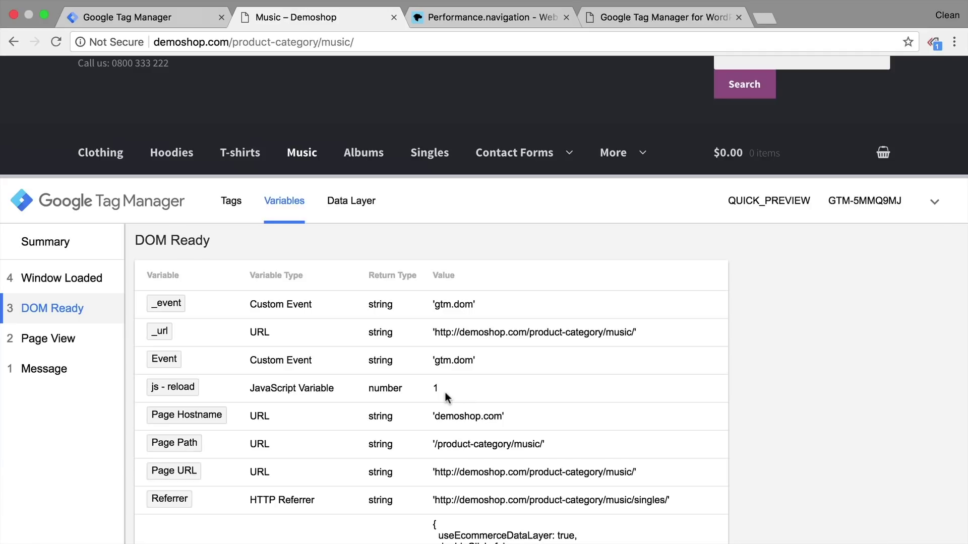
Step: Create a new Custom JavaScript variable named 'cjs - reload'
left_click(188, 15)
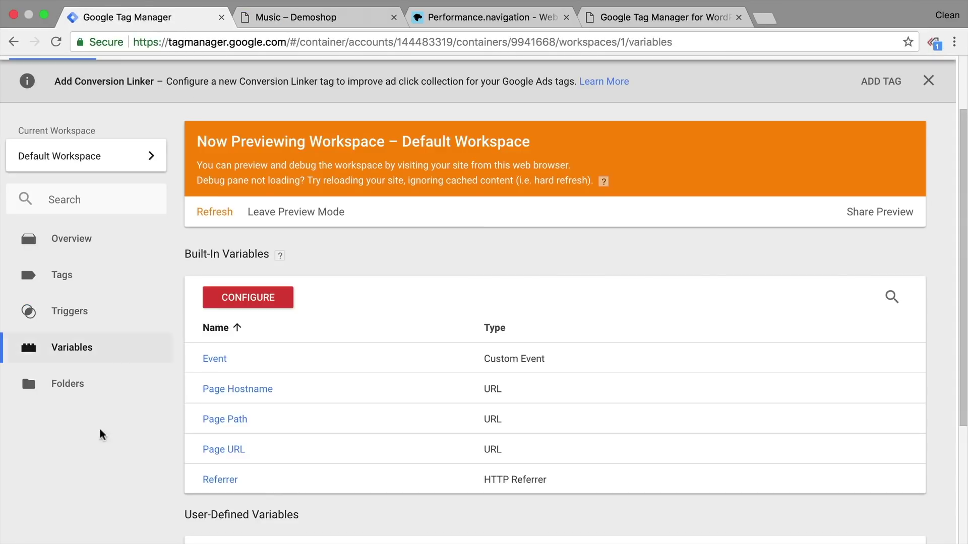
scroll(413, 424, "down", 5)
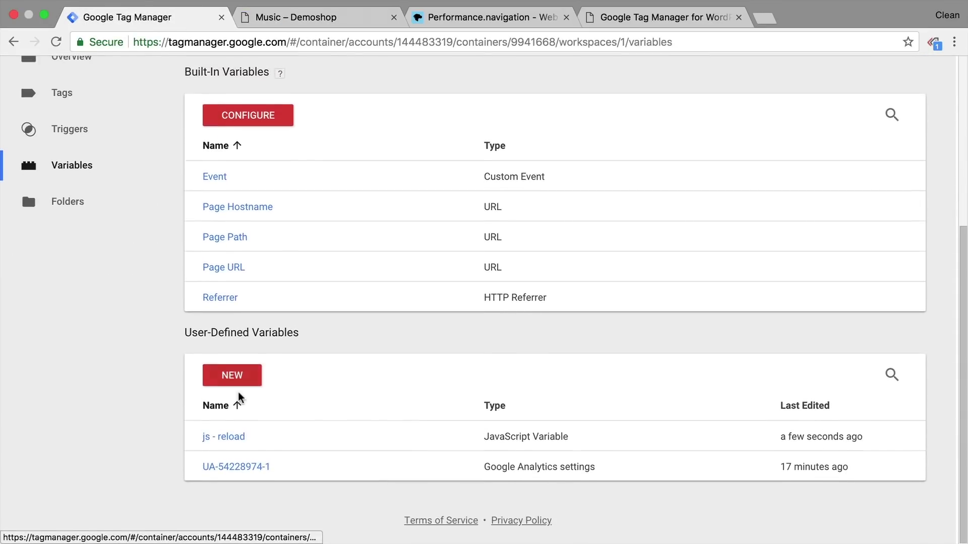
left_click(219, 383)
left_click(216, 80)
type("cjs - re")
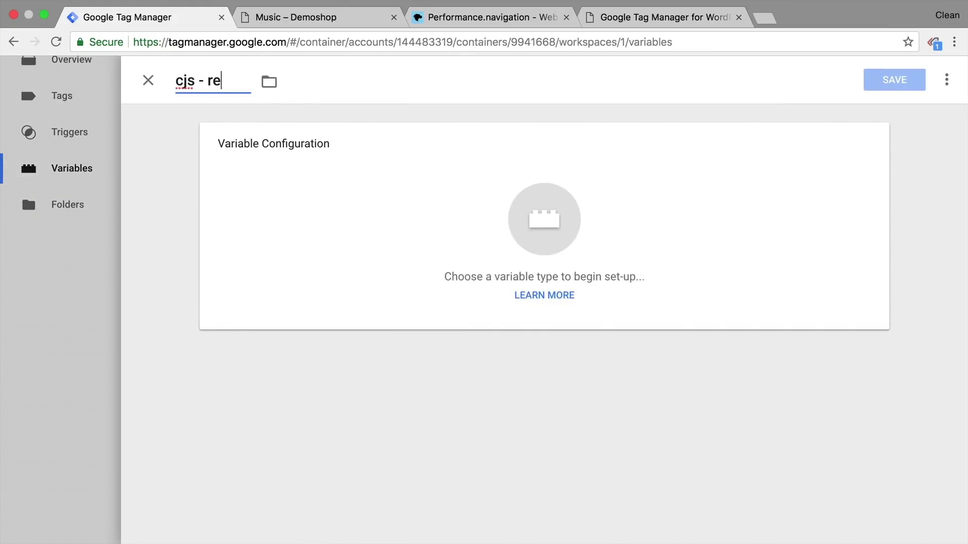
type("load")
left_click(248, 143)
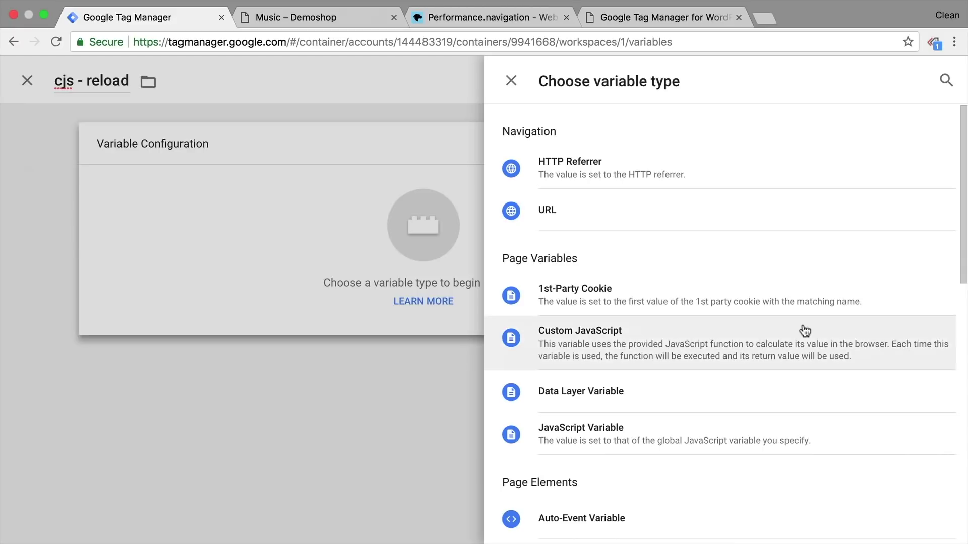
left_click(805, 332)
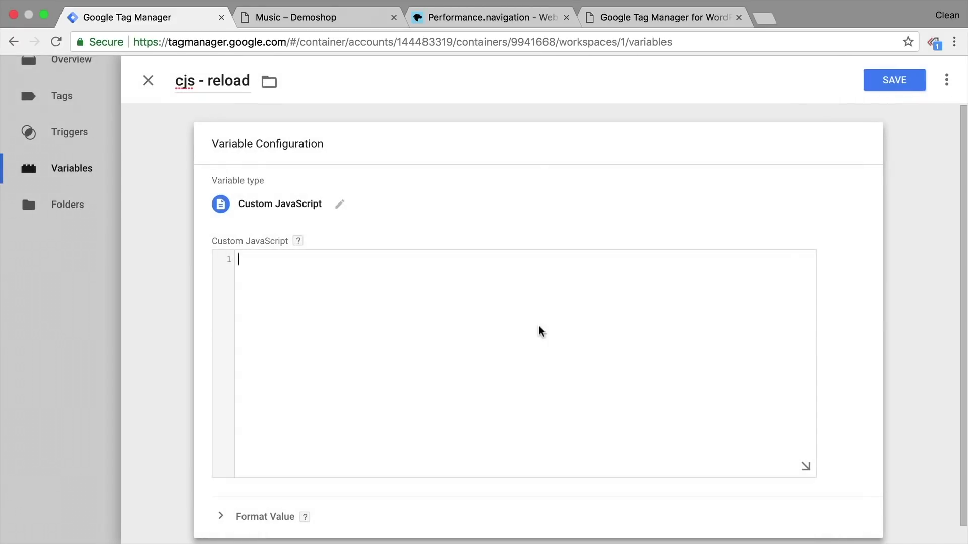
Step: Write a function testing if (performance.navigation.type == 0) in the code editor
type("function(){")
key("Return")
key("Return")
key("Return")
scroll(305, 252, "down", 1)
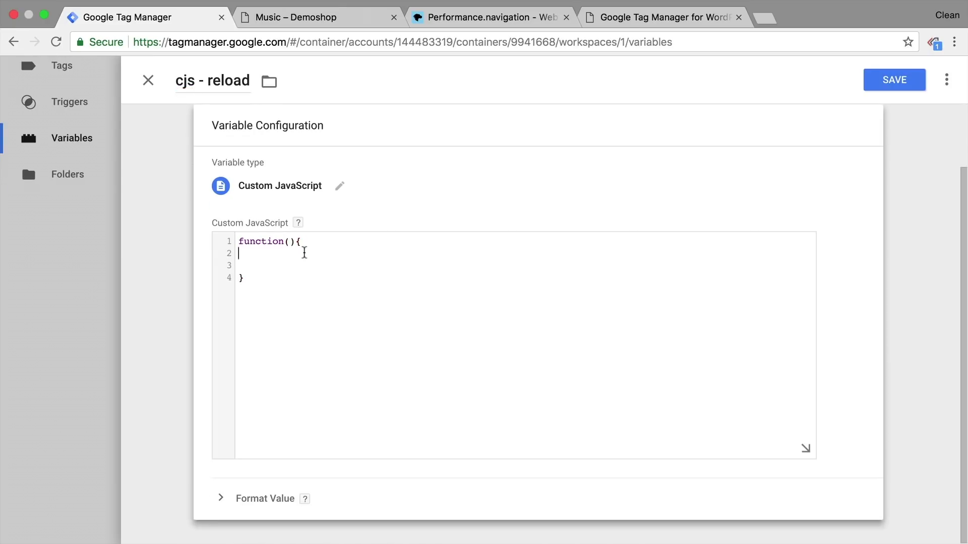
key("Up")
type("if (performance.navigation.type == 1")
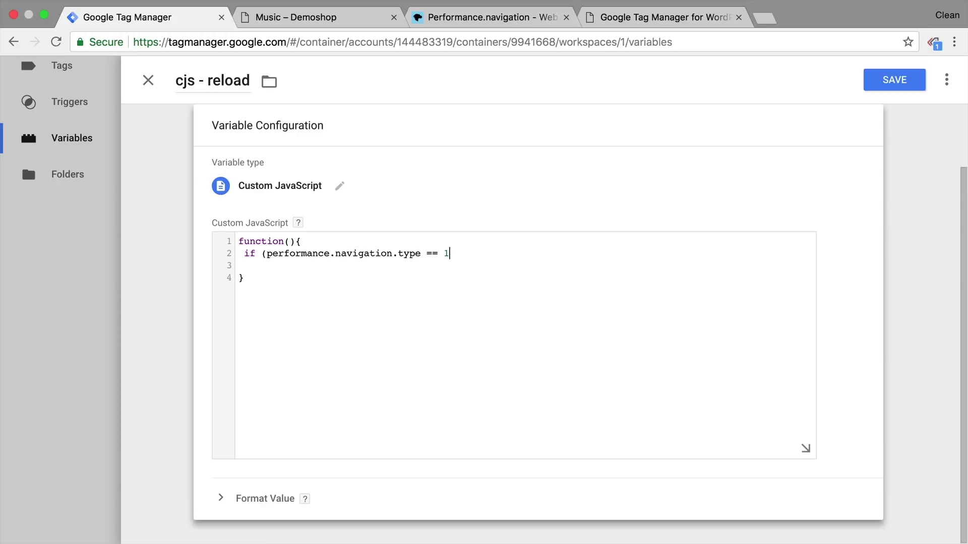
key("BackSpace")
type("0){}")
key("Return")
key("Return")
Step: Add return false; inside the if block and an else block with return true;
key("Up")
type("return false;l")
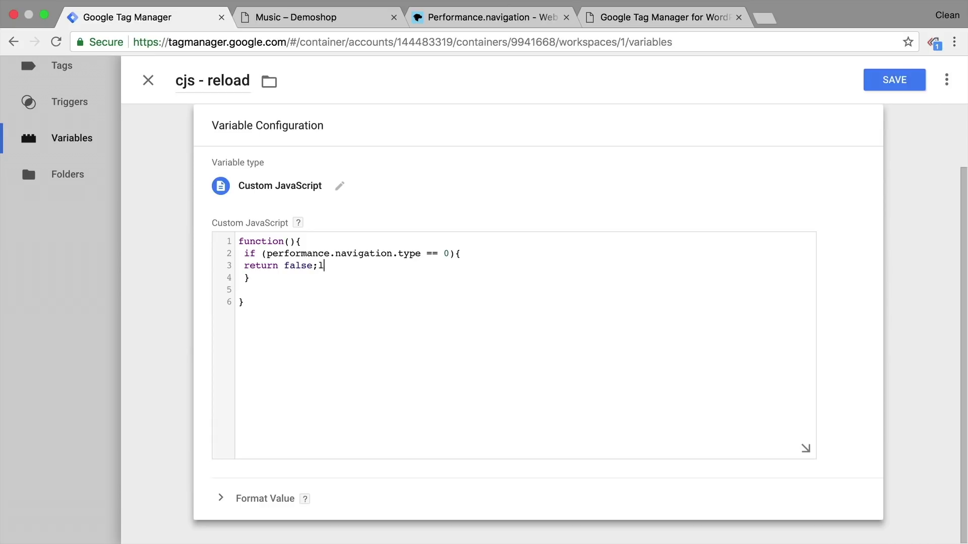
key("BackSpace")
left_click(250, 277)
type("else{}")
key("Return")
key("Return")
key("Up")
type("return tr")
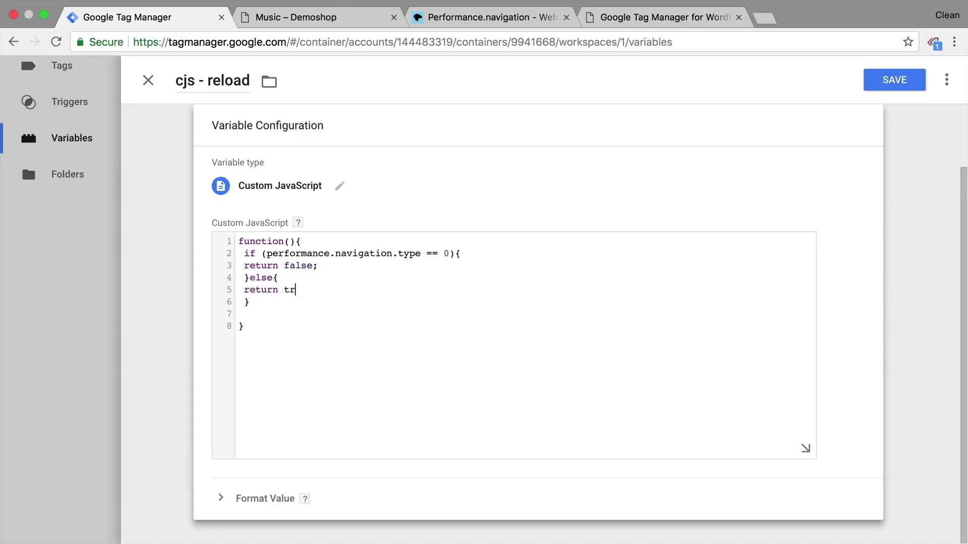
type("ue;")
Step: Add the line return performance.navigation.type == 0 ? false : true; using the copied comparison
type("return")
left_click_drag(268, 253, 451, 253)
key("ctrl+c")
left_click(313, 311)
key("ctrl+v")
type("?")
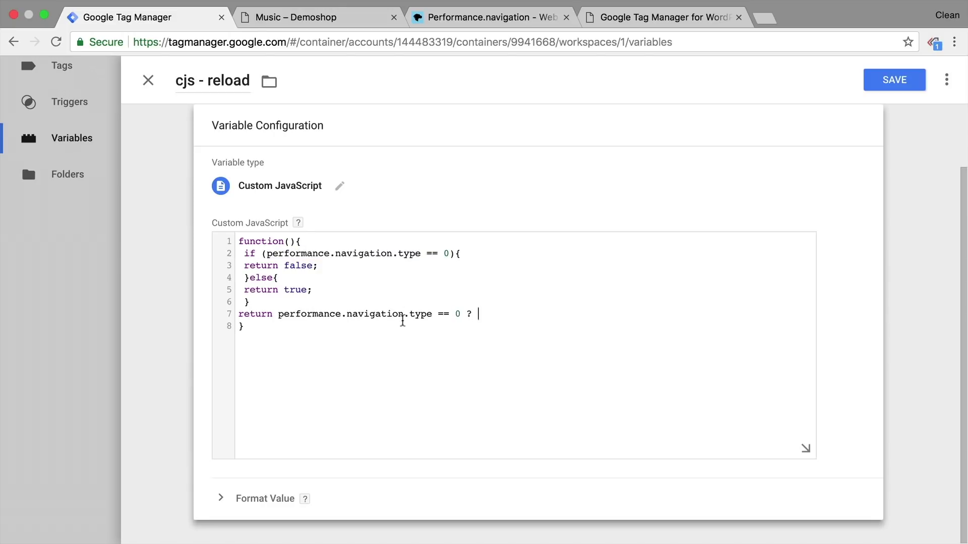
type(" false : true;")
Step: Delete the old if/else block on lines 2–6
left_click_drag(234, 316, 585, 317)
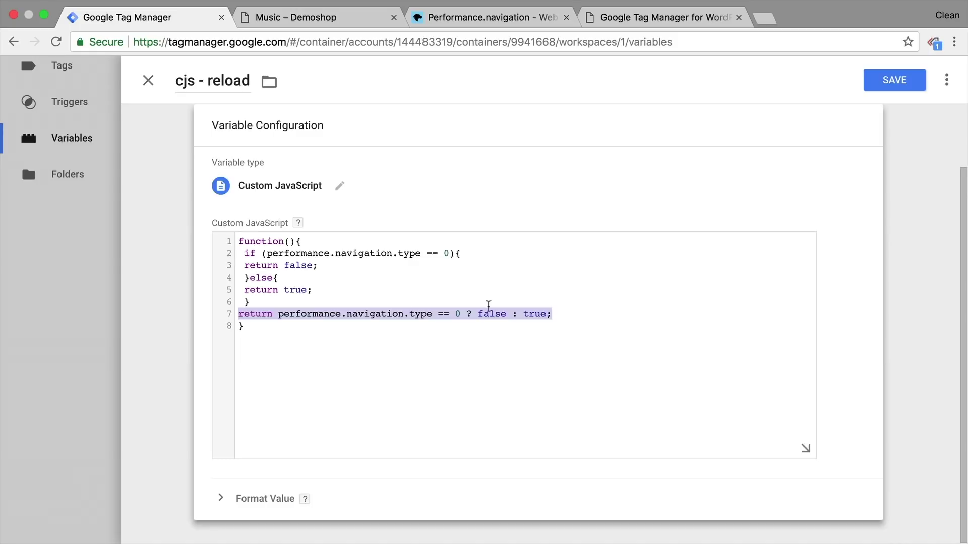
left_click_drag(281, 301, 224, 252)
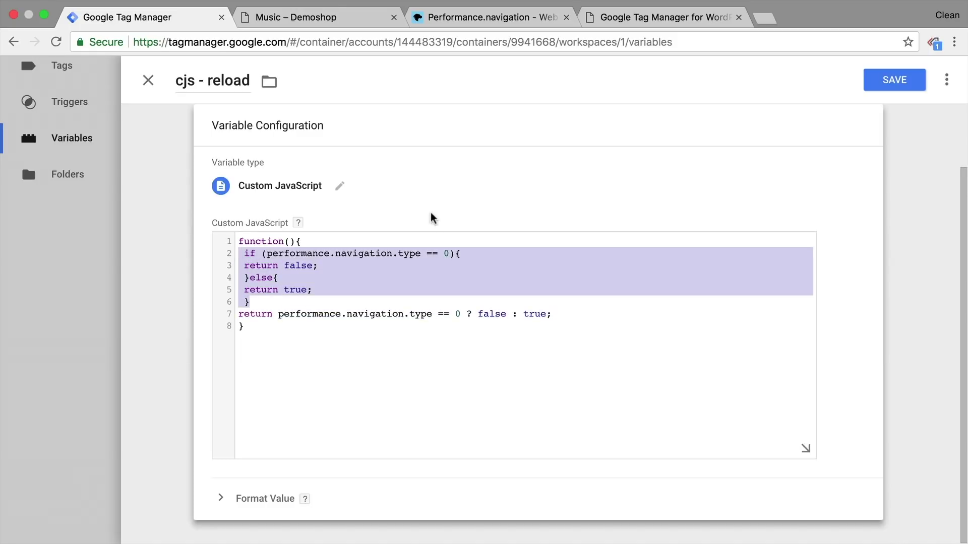
key("BackSpace")
key("BackSpace")
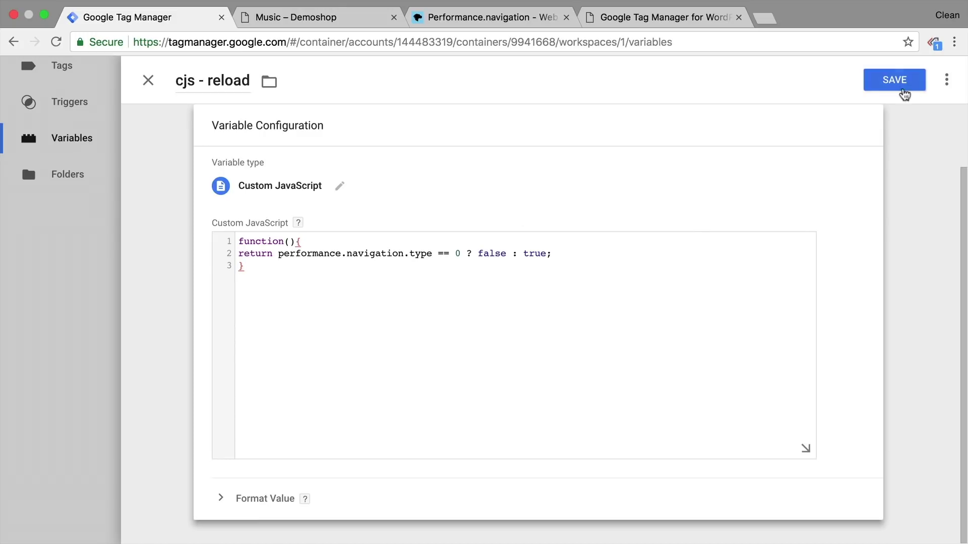
Step: Save cjs - reload, refresh the preview, and reload the Demoshop Music page
left_click(900, 88)
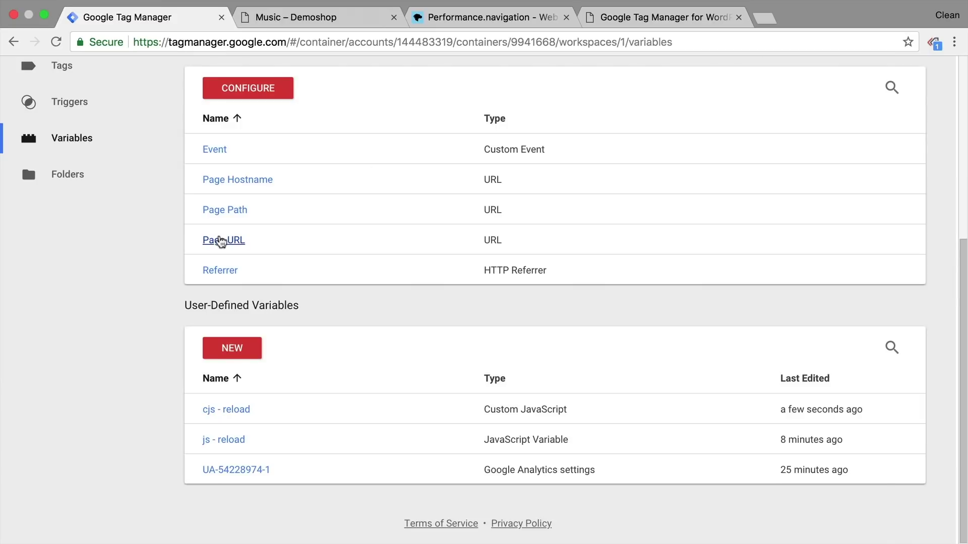
scroll(232, 252, "up", 5)
left_click(211, 293)
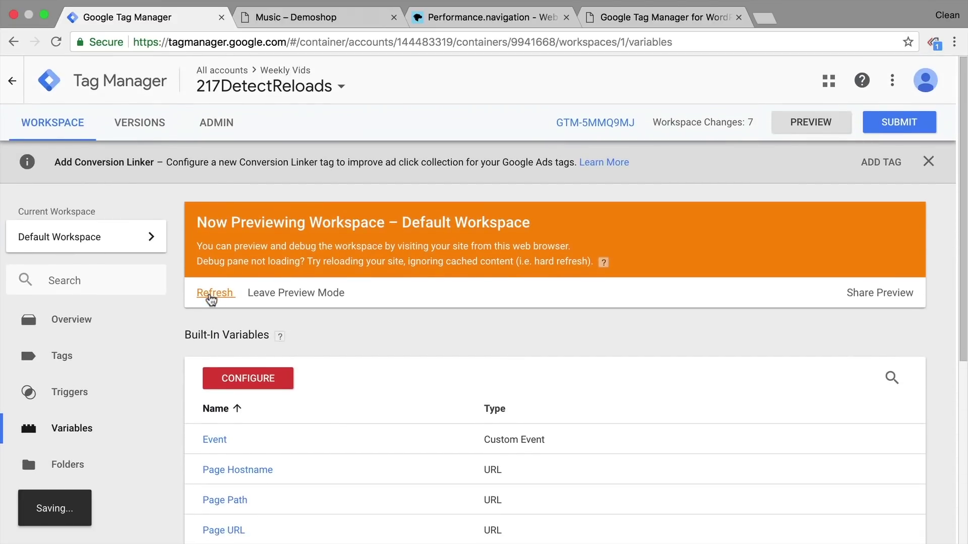
left_click(317, 17)
key("super+r")
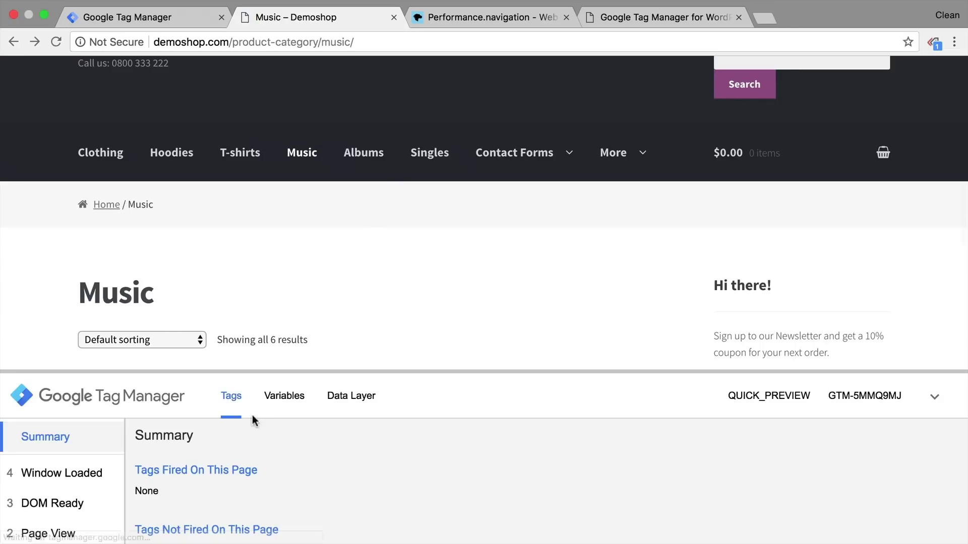
Step: Check DOM Ready variables in the debugger, where cjs - reload returns true and js - reload returns 1
left_click(284, 396)
left_click_drag(312, 371, 322, 216)
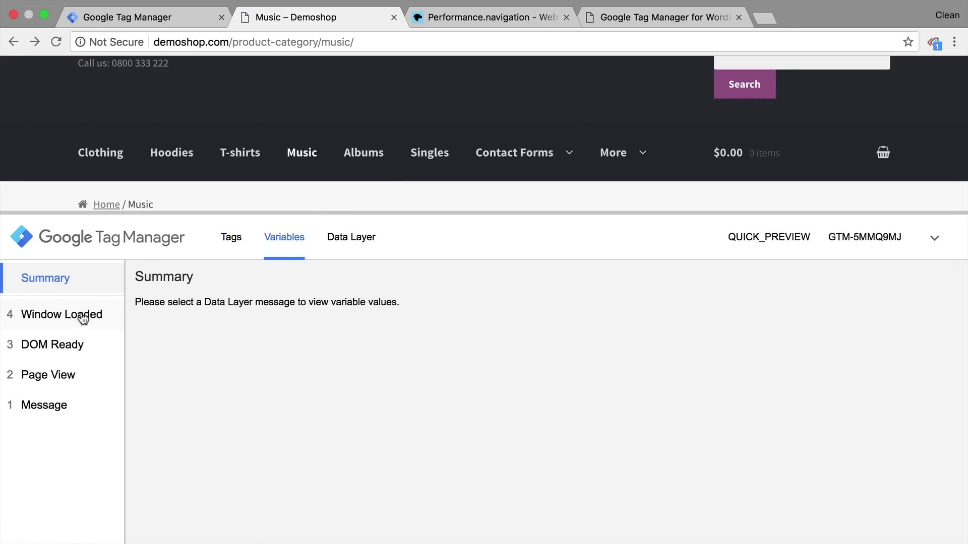
left_click(48, 346)
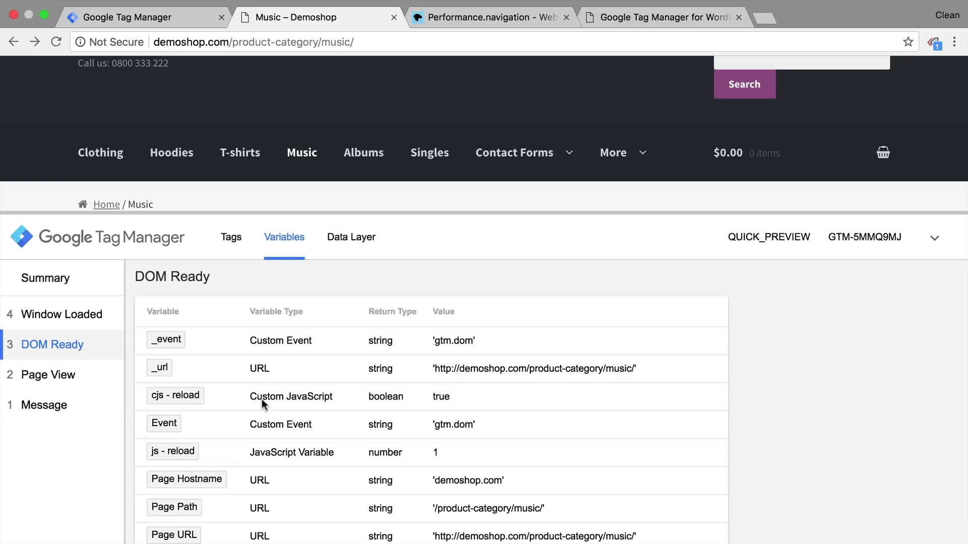
double_click(442, 398)
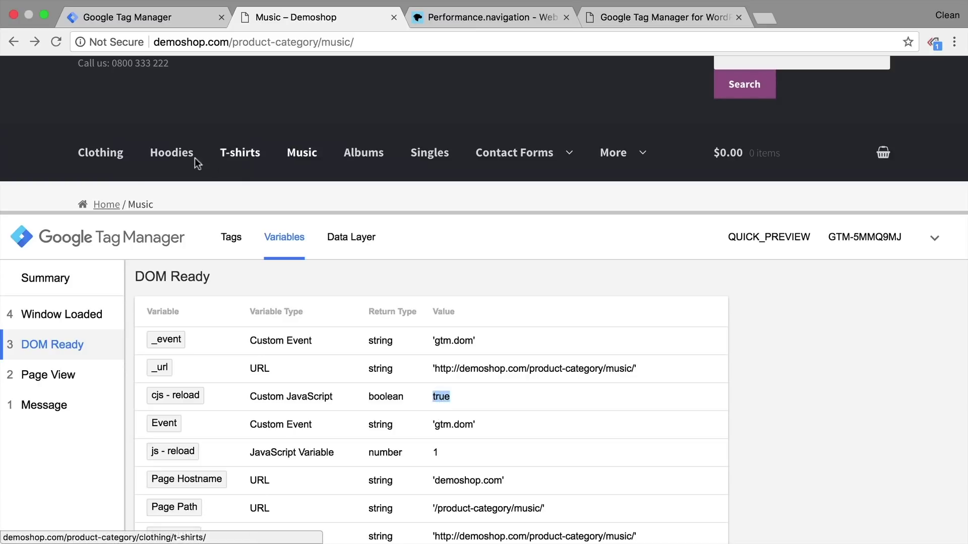
Step: Open the Hoodies category and check the DOM Ready variables, where cjs - reload is false
left_click(172, 154)
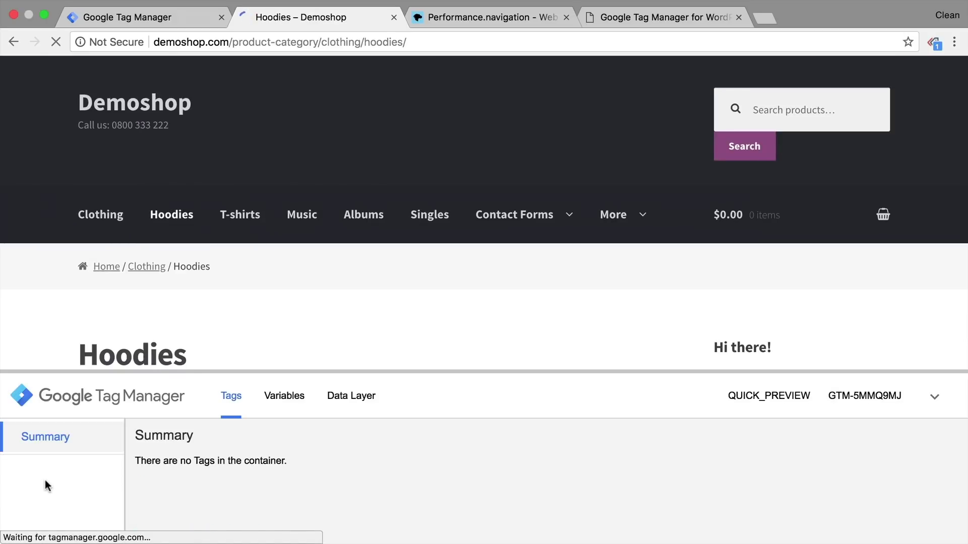
left_click(44, 509)
left_click(281, 407)
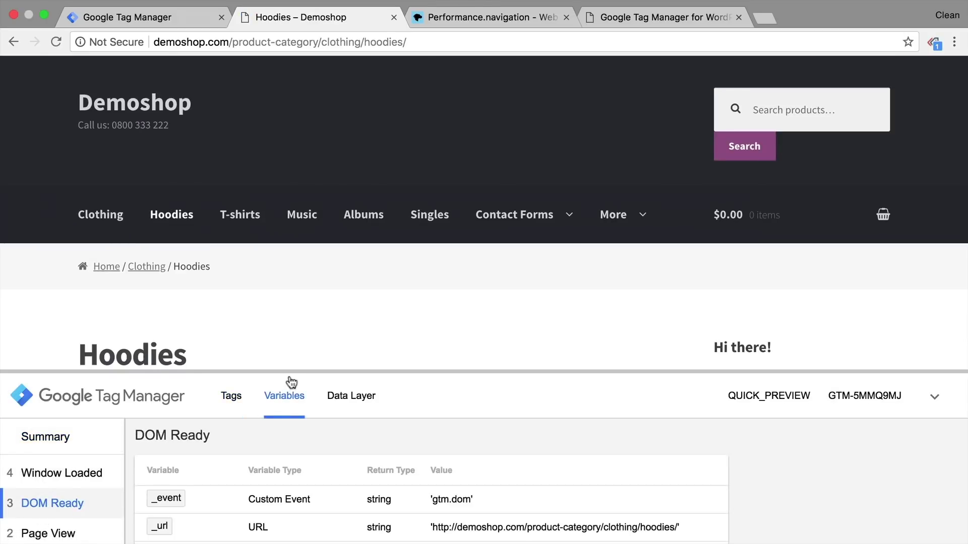
left_click_drag(290, 371, 313, 241)
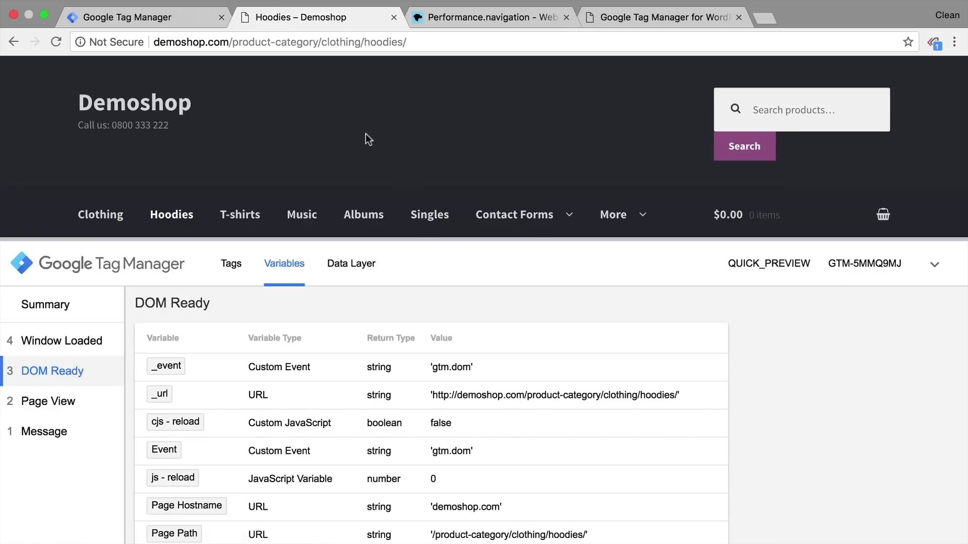
scroll(365, 134, "down", 3)
Step: Open the Albums category and check the DOM Ready variables for cjs - reload
left_click(365, 105)
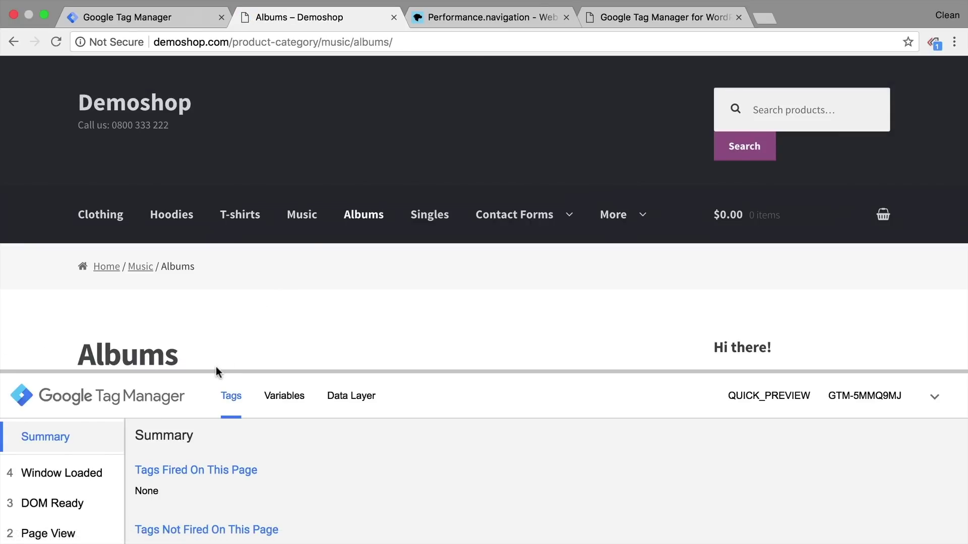
left_click(71, 503)
left_click(281, 398)
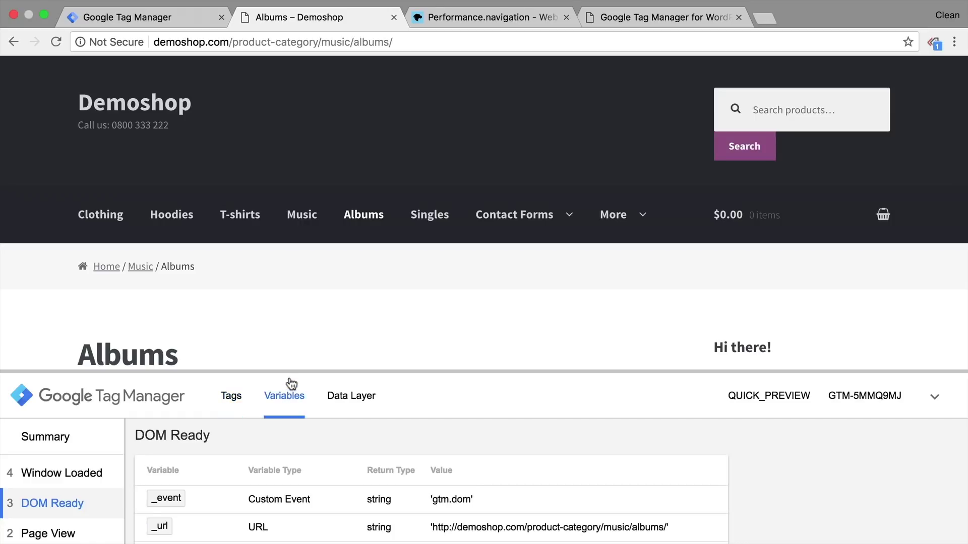
left_click_drag(290, 372, 326, 200)
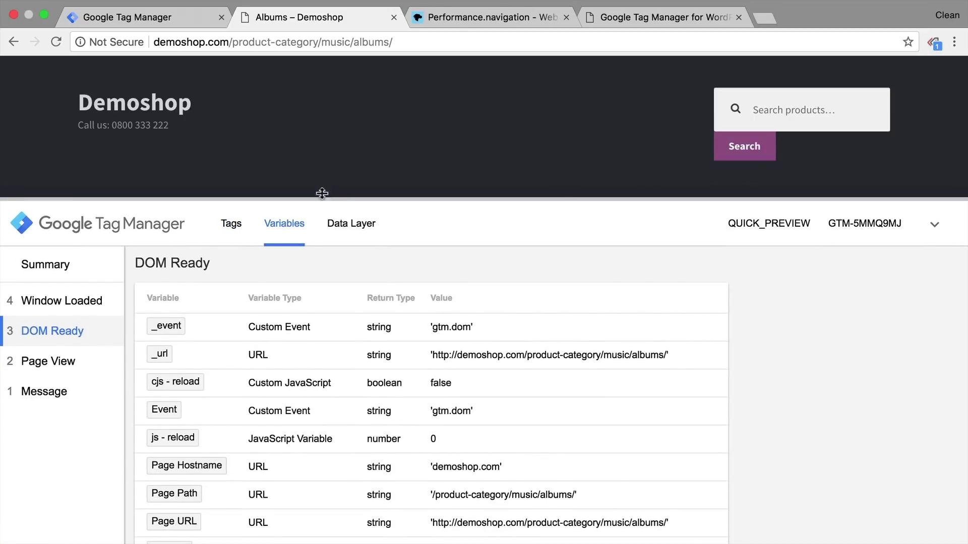
Step: Go back to Hoodies and check cjs - reload in the DOM Ready variables
left_click(14, 42)
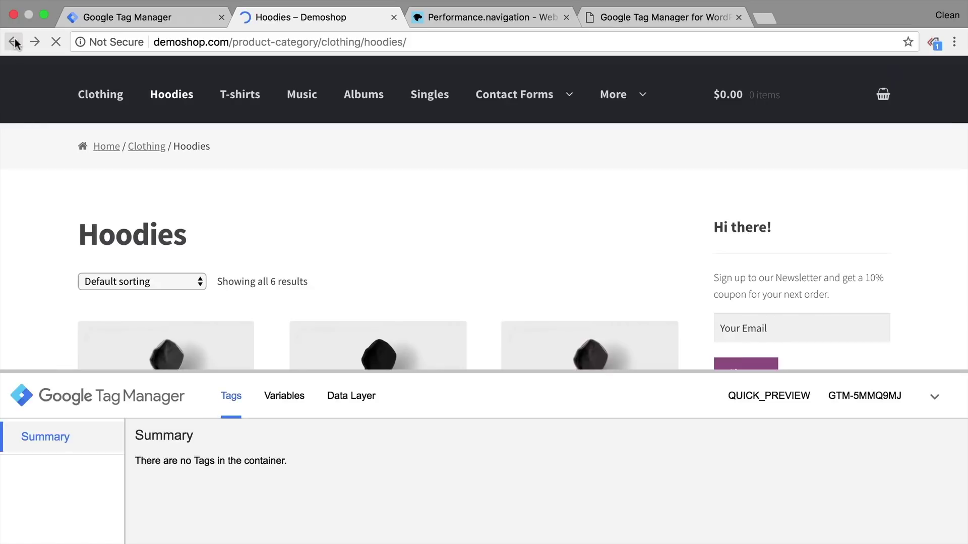
left_click(82, 501)
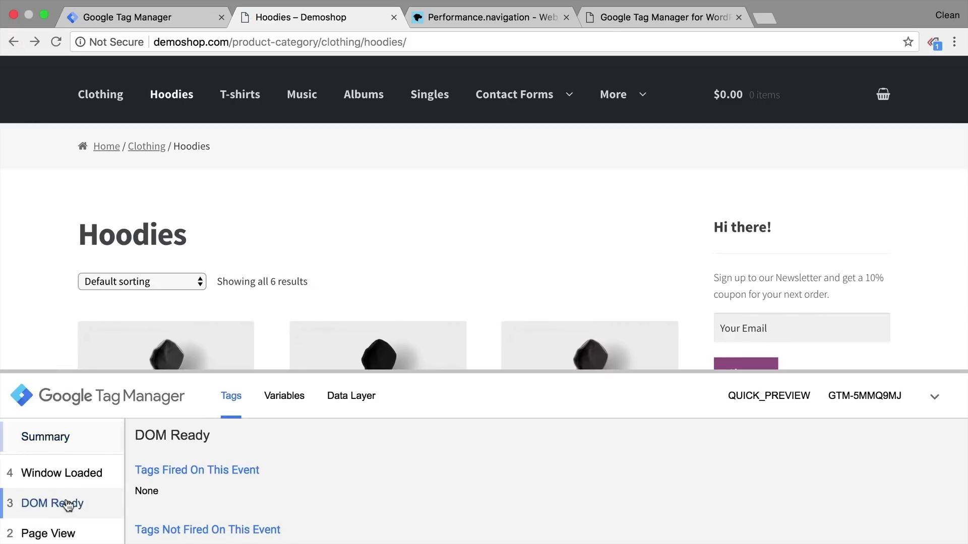
left_click(283, 396)
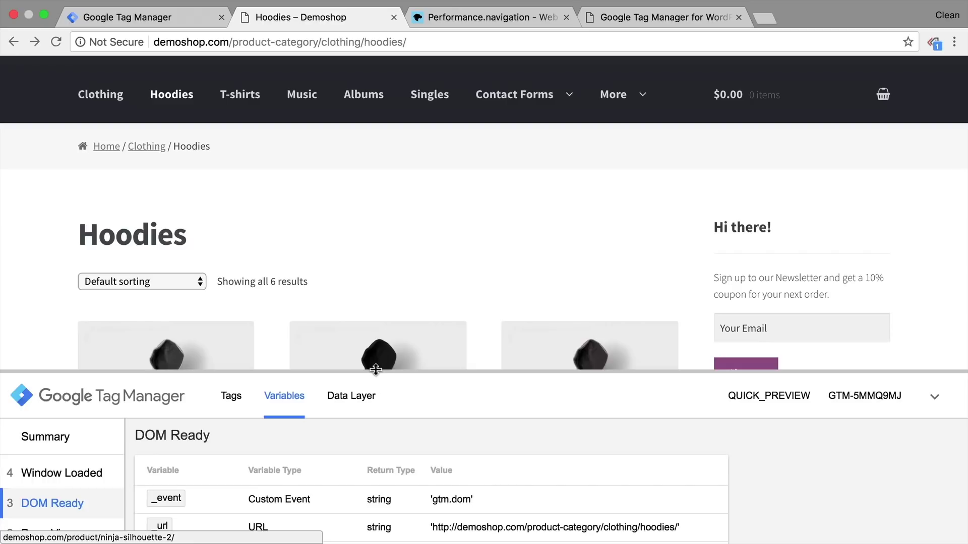
left_click_drag(383, 371, 395, 177)
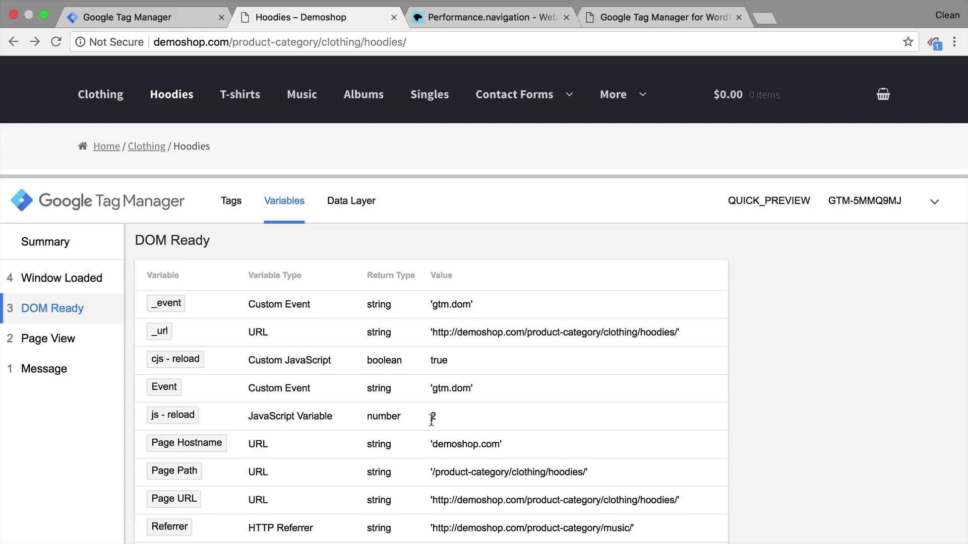
Step: Go forward to Albums and check cjs - reload in the DOM Ready variables
left_click(32, 44)
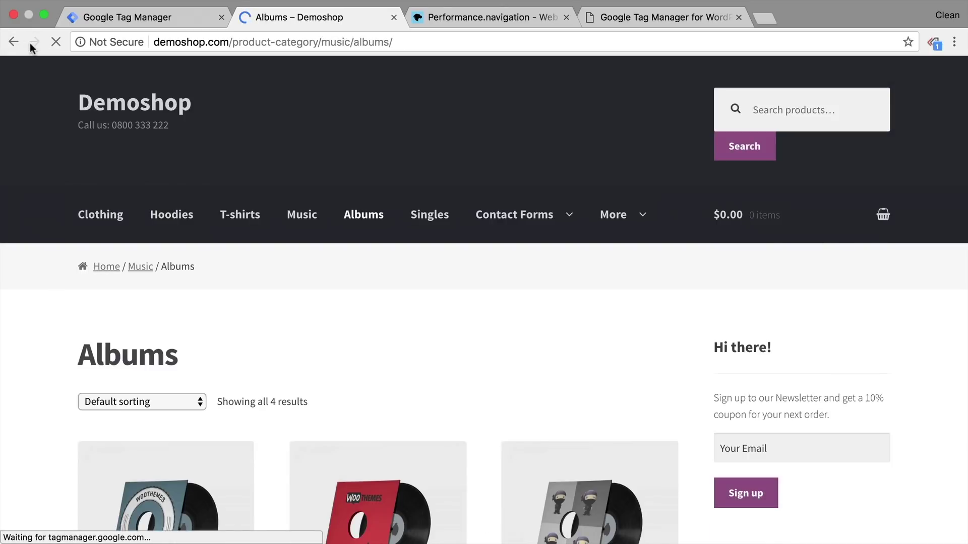
left_click(23, 505)
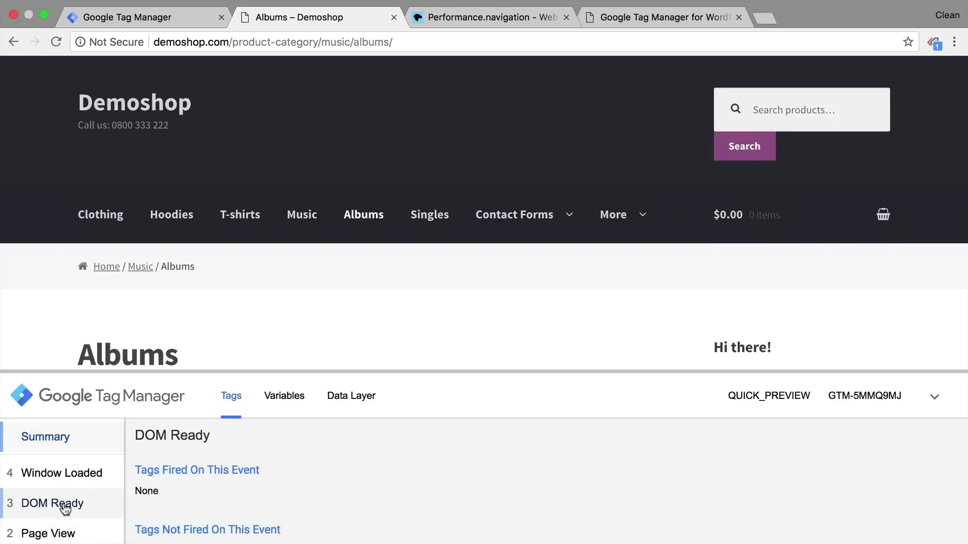
left_click(285, 397)
left_click_drag(287, 373, 288, 204)
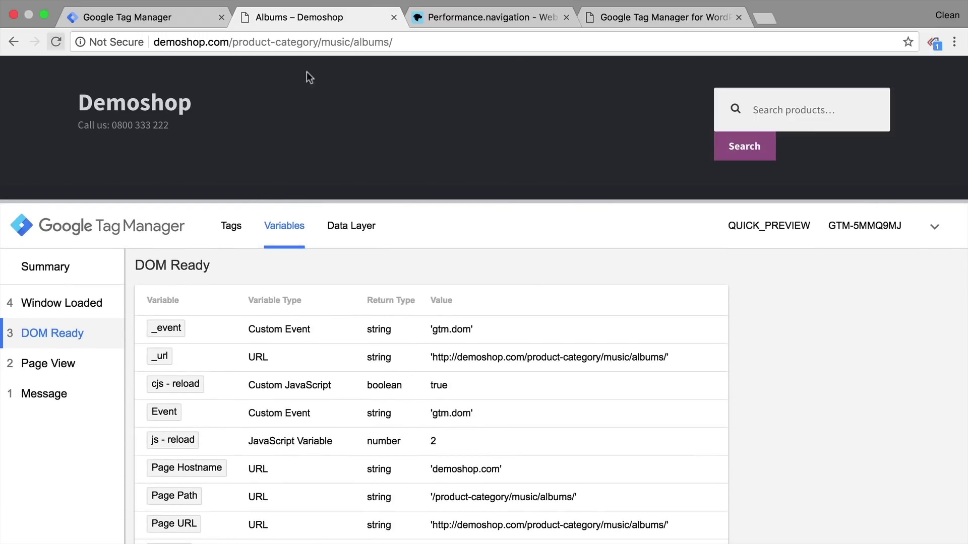
Step: Reload the Albums page and confirm cjs - reload is true at DOM Ready
left_click(487, 43)
key("Return")
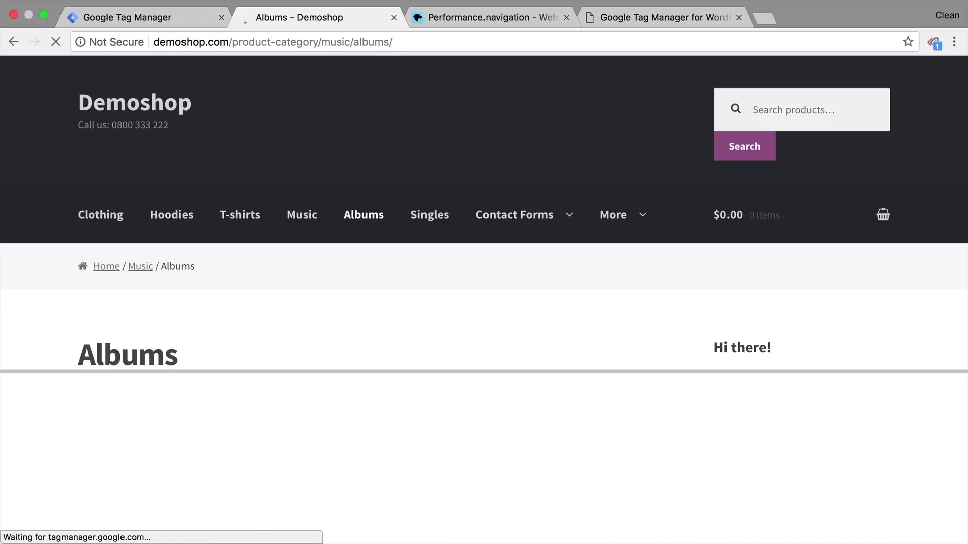
left_click(71, 499)
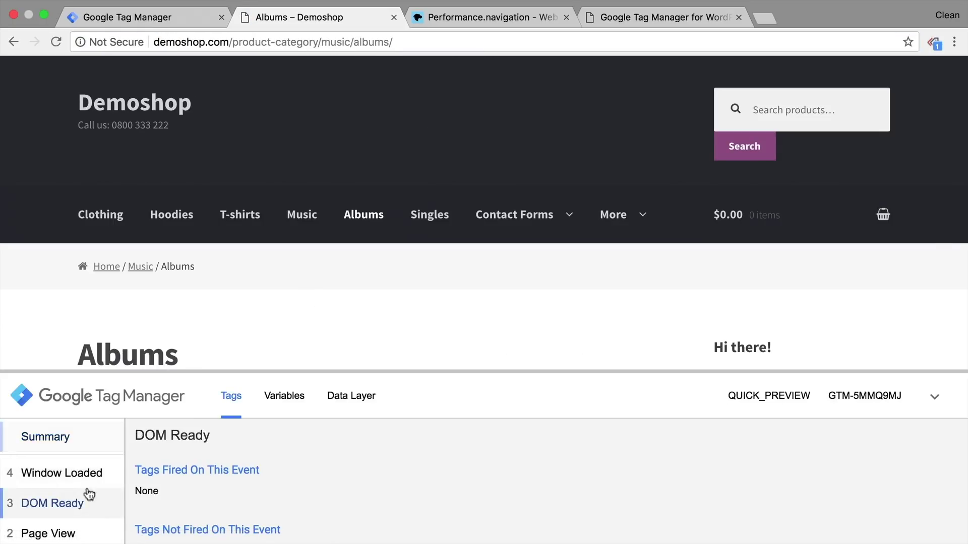
left_click(288, 412)
scroll(399, 528, "down", 1)
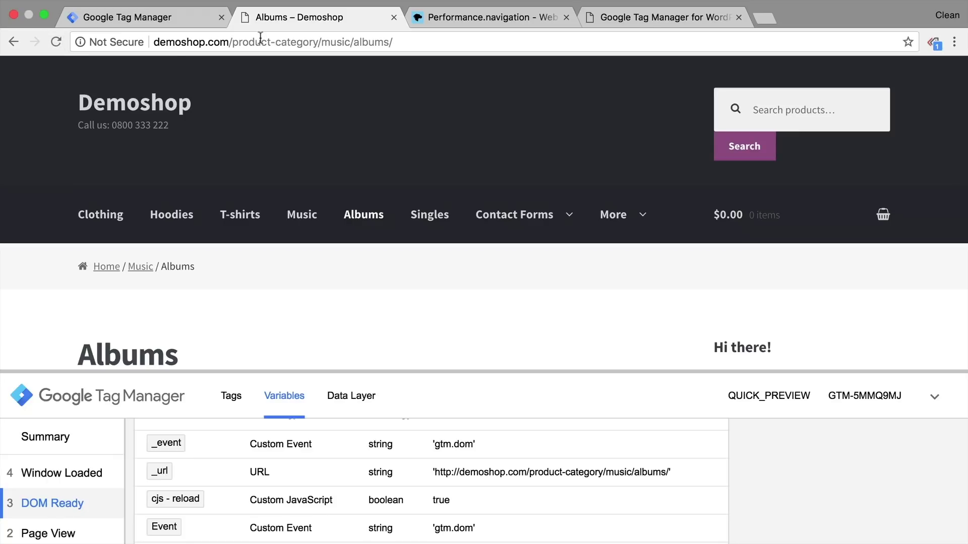
Step: Reload the Albums page with '?.utmt' test parameters appended to the address
left_click(452, 42)
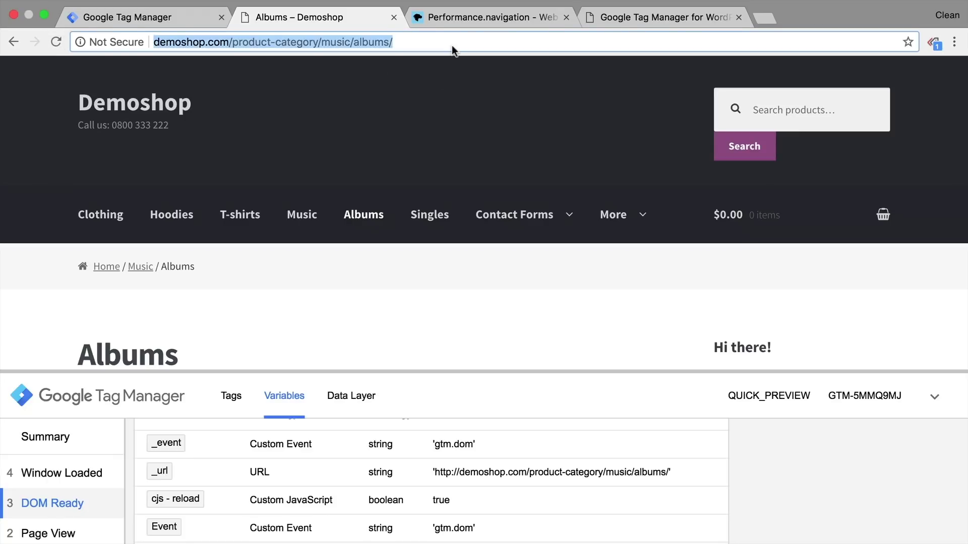
key("Right")
type("?.utmt")
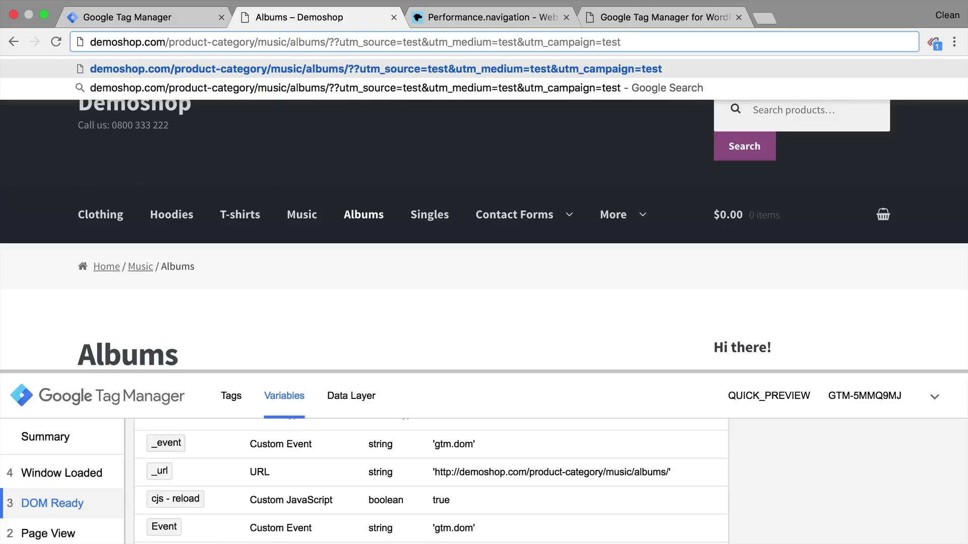
left_click(336, 43)
key("BackSpace")
key("Return")
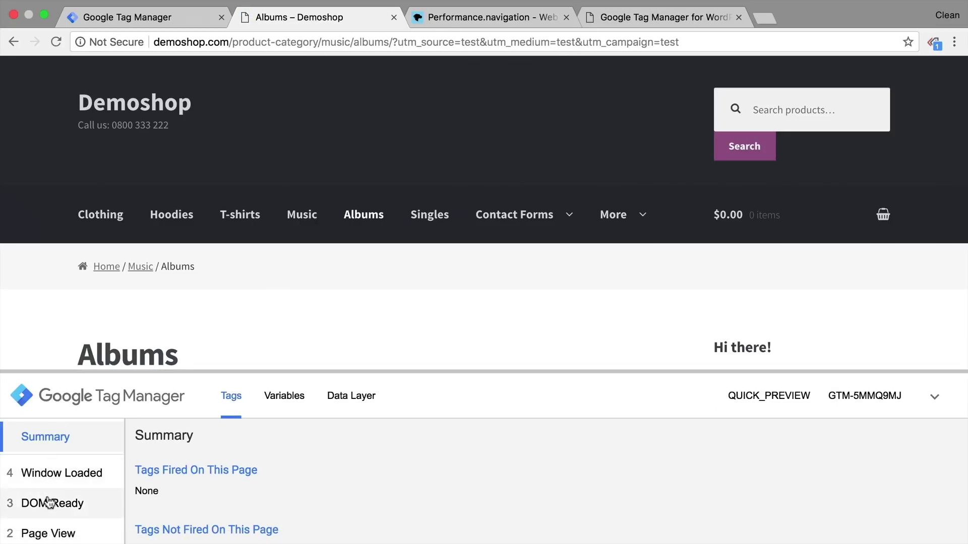
Step: Check the DOM Ready variables, showing cjs - reload false and js - reload 0
left_click(47, 502)
left_click(286, 397)
scroll(277, 497, "down", 2)
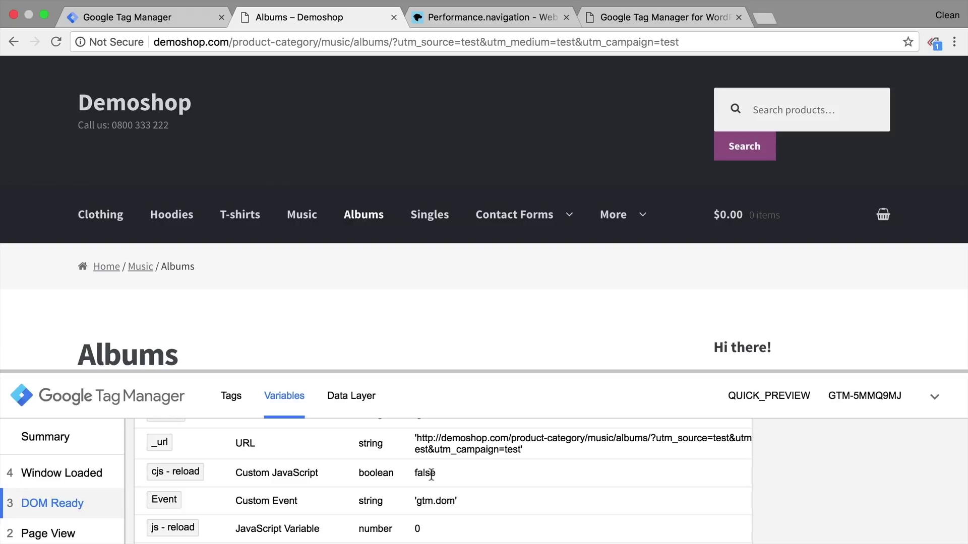
scroll(302, 193, "down", 10)
Step: Order Woo Album #1 and #2 through cart and checkout, then enlarge the debugger to see the fired tags
left_click(142, 297)
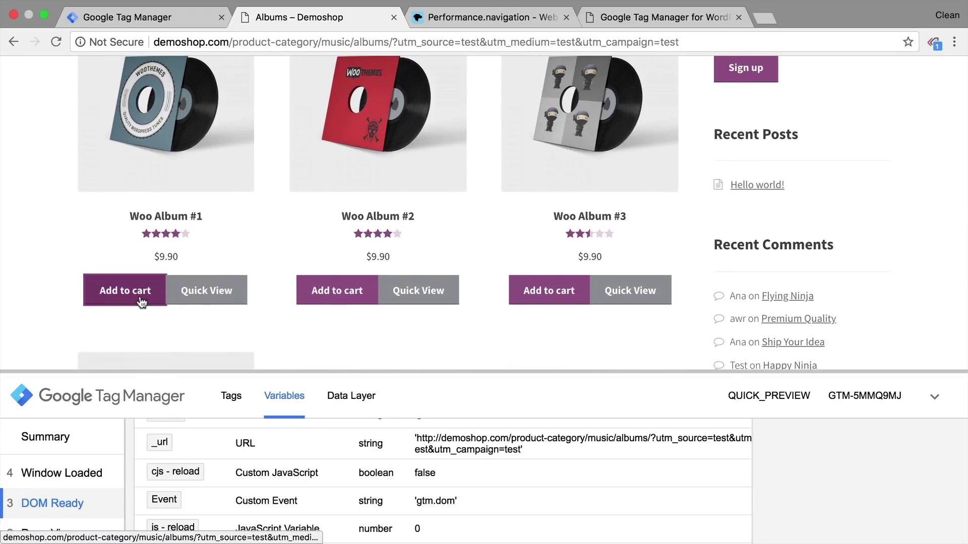
left_click(325, 301)
left_click(328, 321)
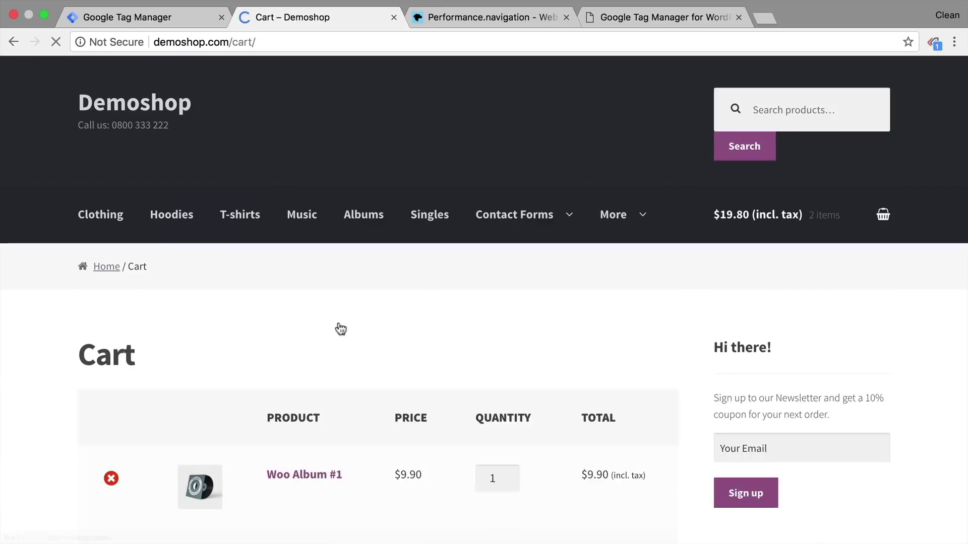
scroll(543, 273, "down", 8)
scroll(627, 197, "down", 4)
left_click(532, 264)
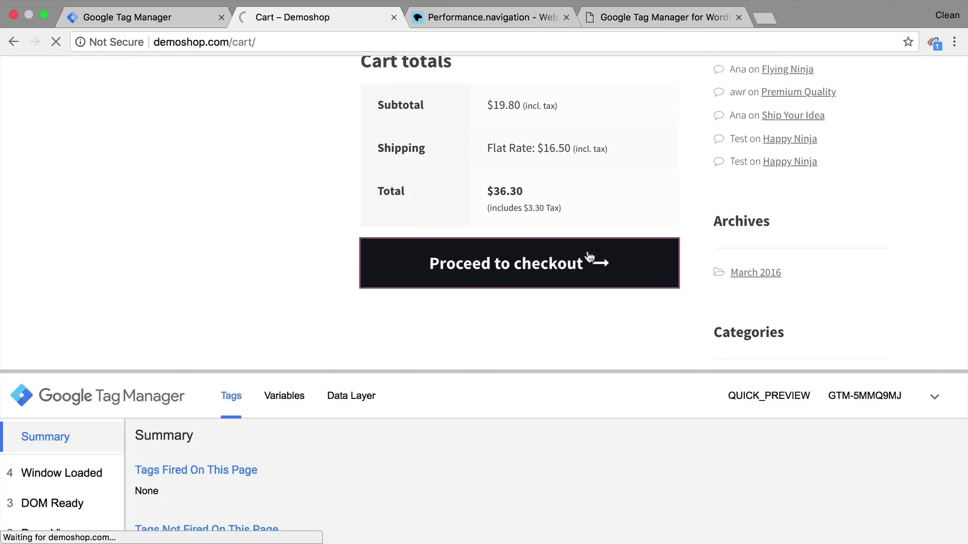
scroll(580, 242, "down", 15)
left_click(570, 231)
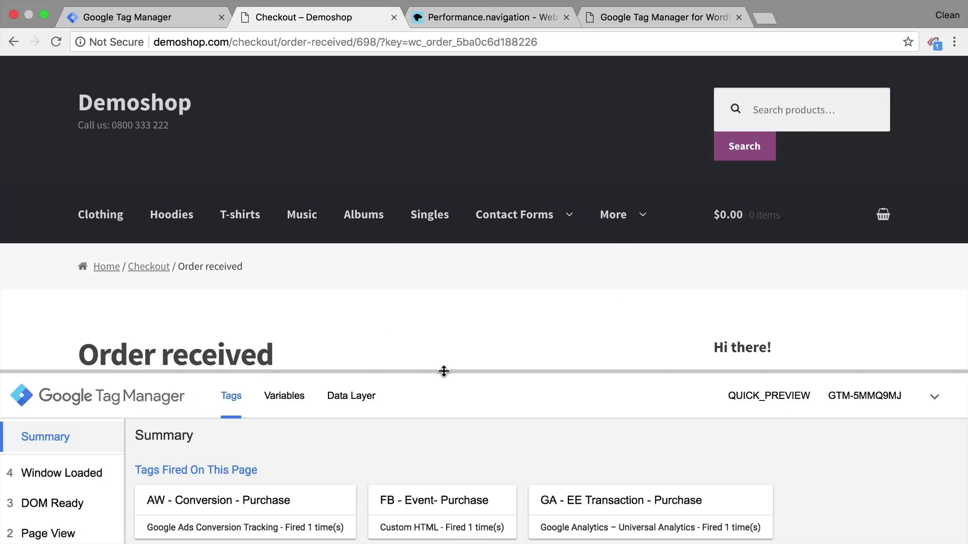
left_click_drag(443, 371, 453, 220)
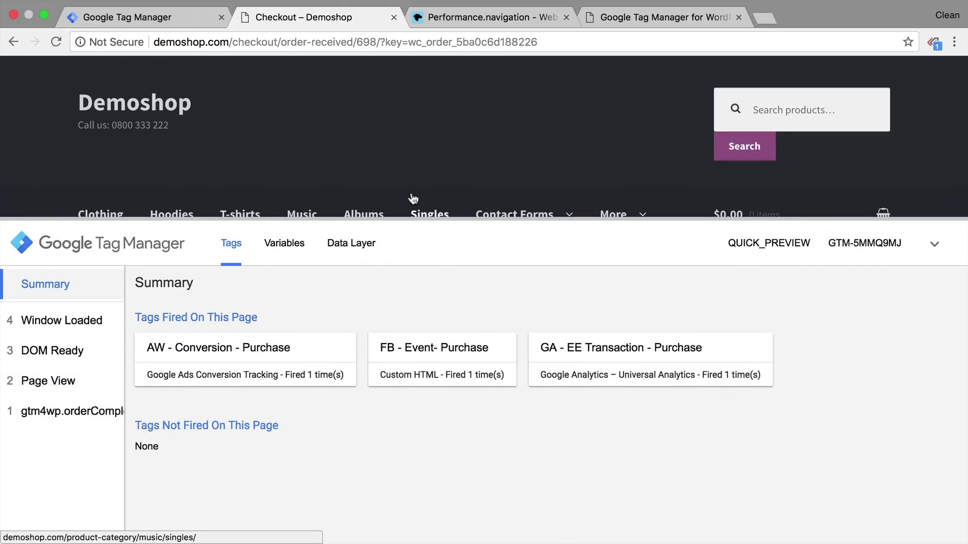
Step: Reload the order-received page, confirm the AW, FB and GA purchase tags fire again, and return to Tag Manager
left_click(30, 381)
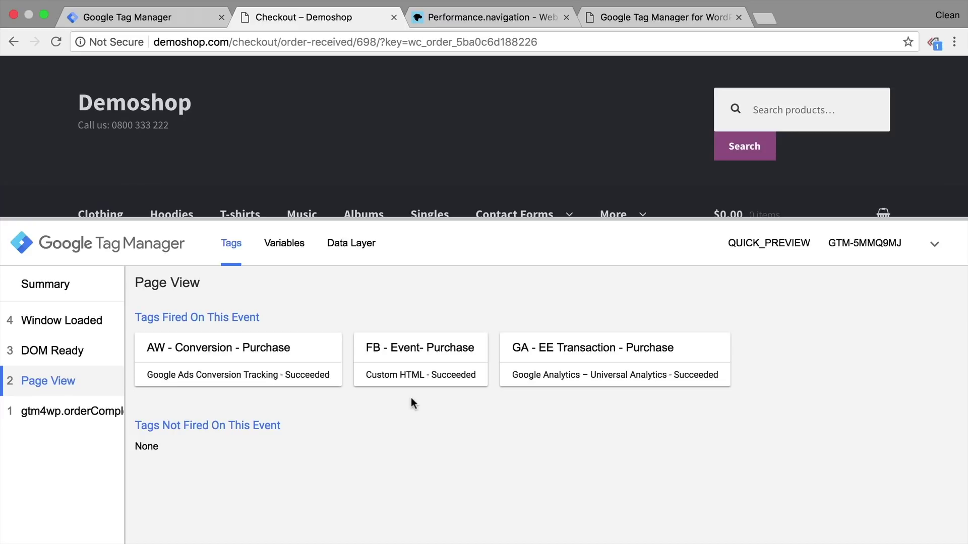
left_click(54, 40)
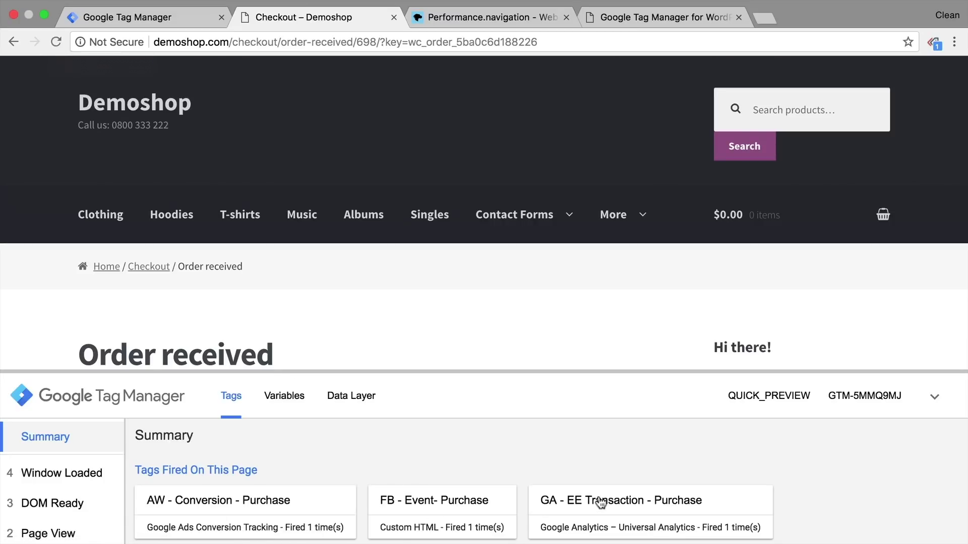
scroll(483, 306, "down", 4)
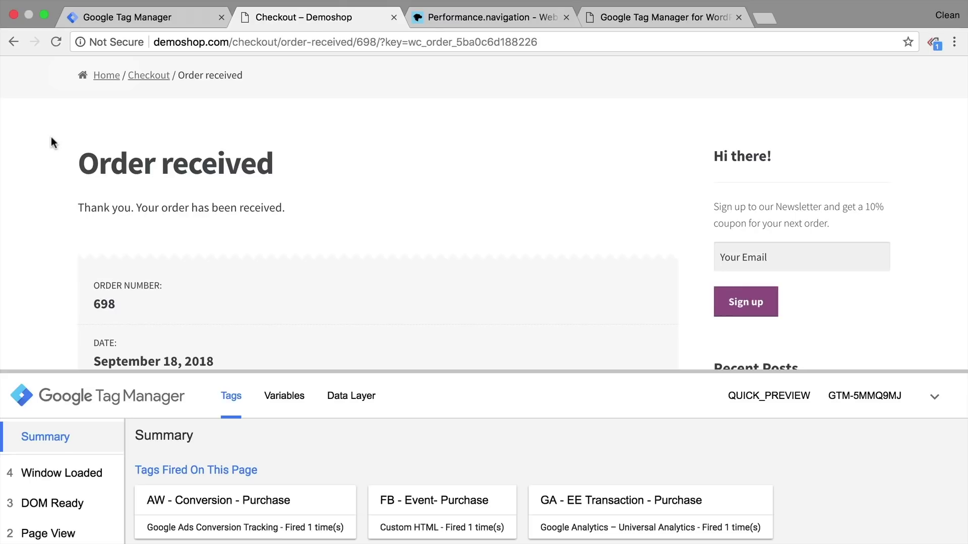
left_click_drag(281, 42, 351, 45)
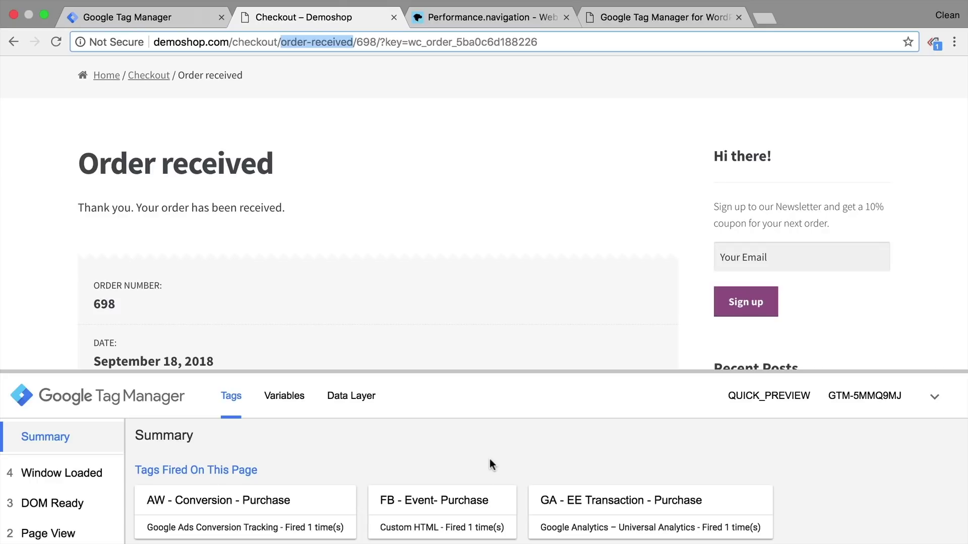
scroll(489, 459, "down", 1)
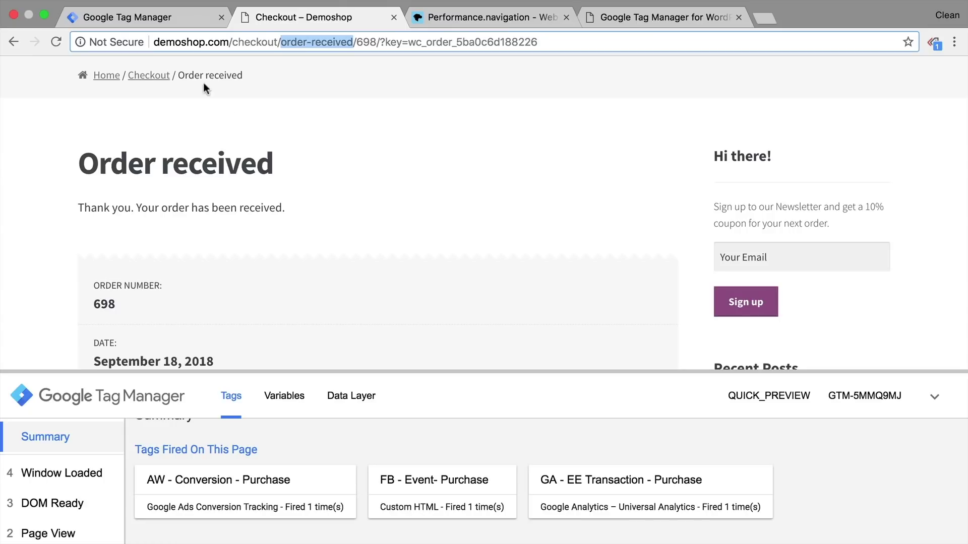
left_click(177, 24)
scroll(129, 274, "down", 3)
Step: Open the pv - transaction trigger from the Tags list for editing
left_click(71, 223)
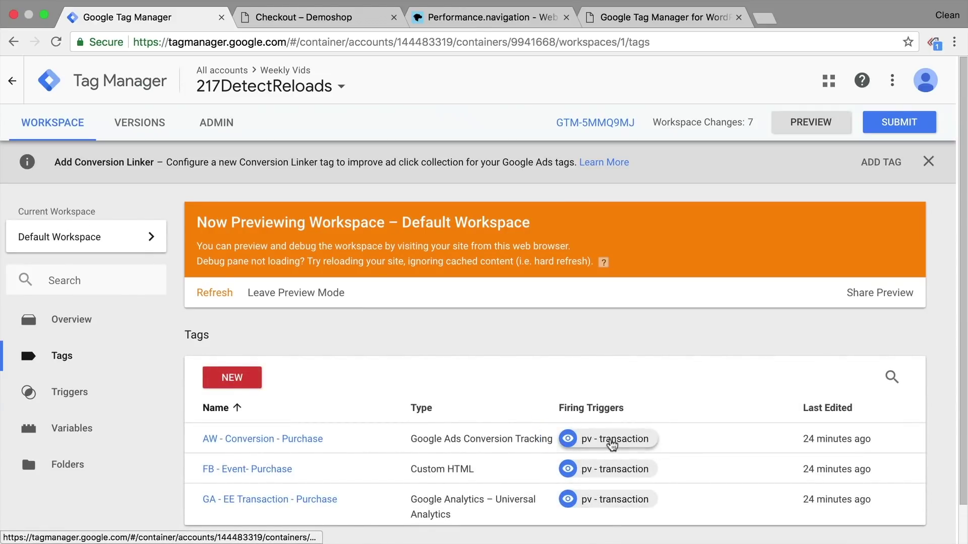
left_click(609, 440)
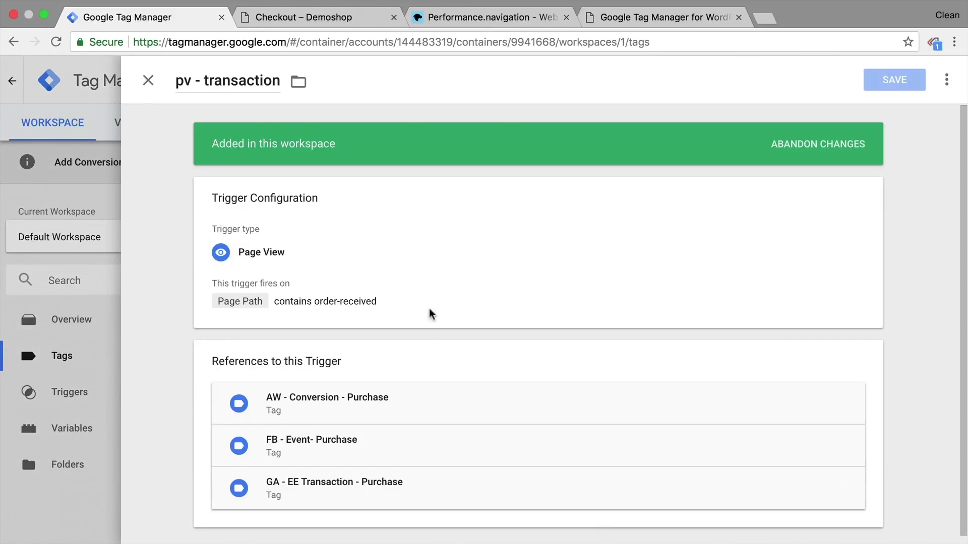
left_click(430, 298)
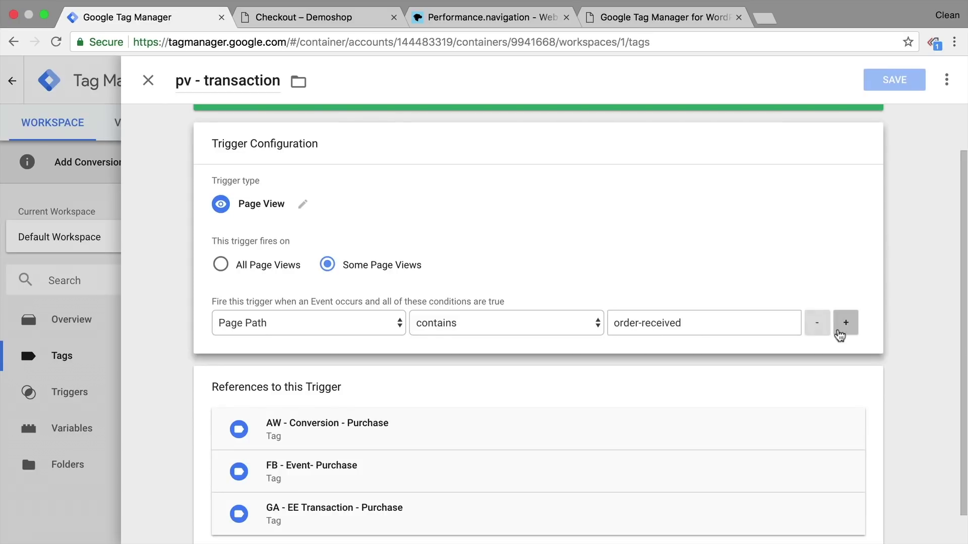
Step: Add the condition cjs - reload equals false to the trigger and save it
left_click(846, 324)
left_click(339, 360)
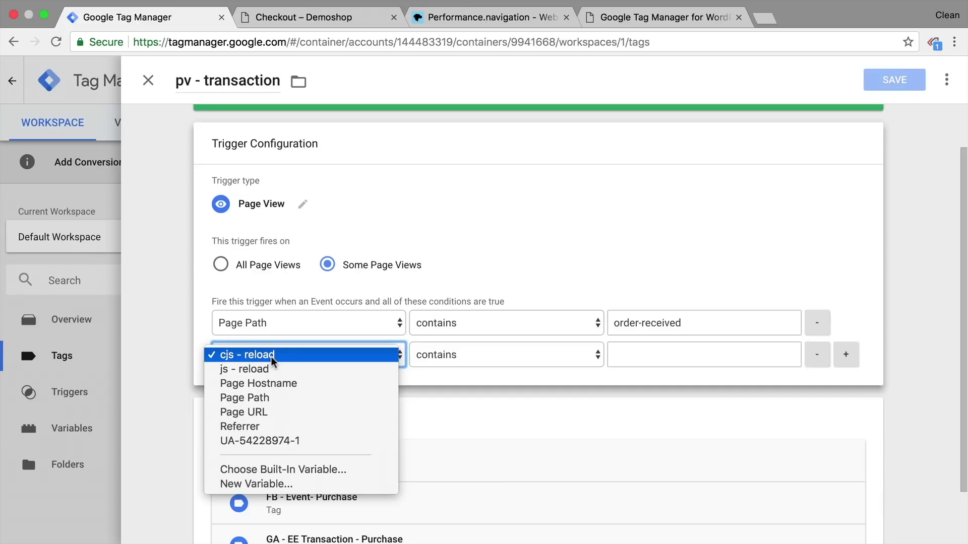
left_click(553, 278)
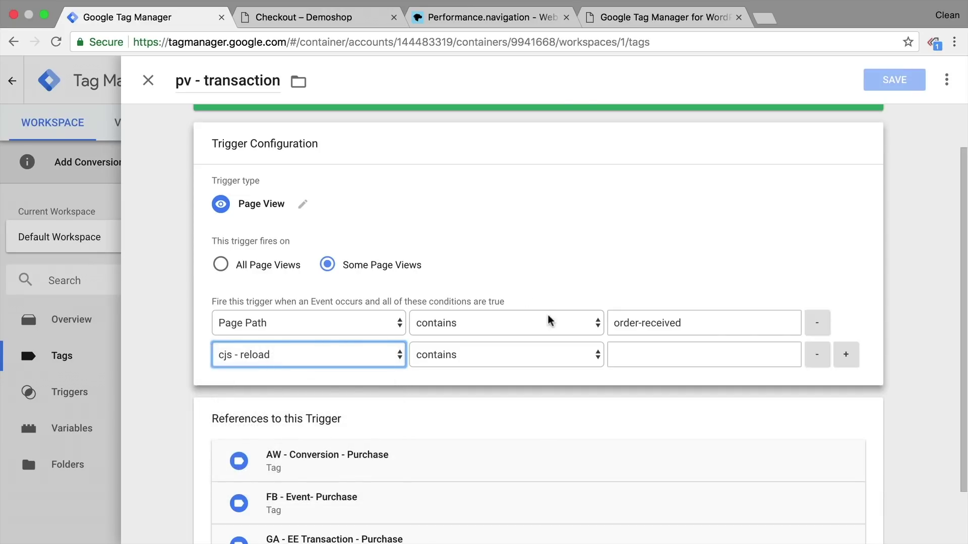
left_click(546, 356)
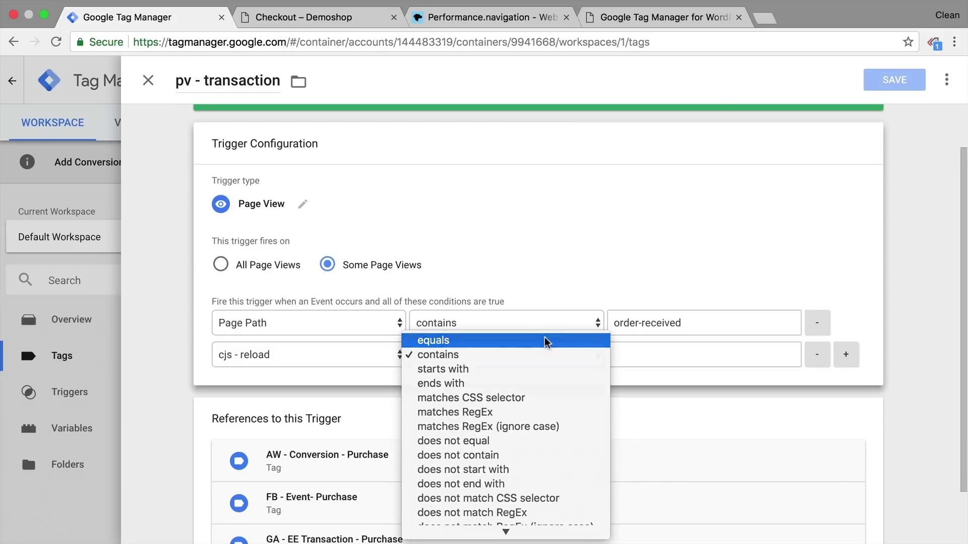
left_click(558, 342)
left_click(711, 353)
type("false")
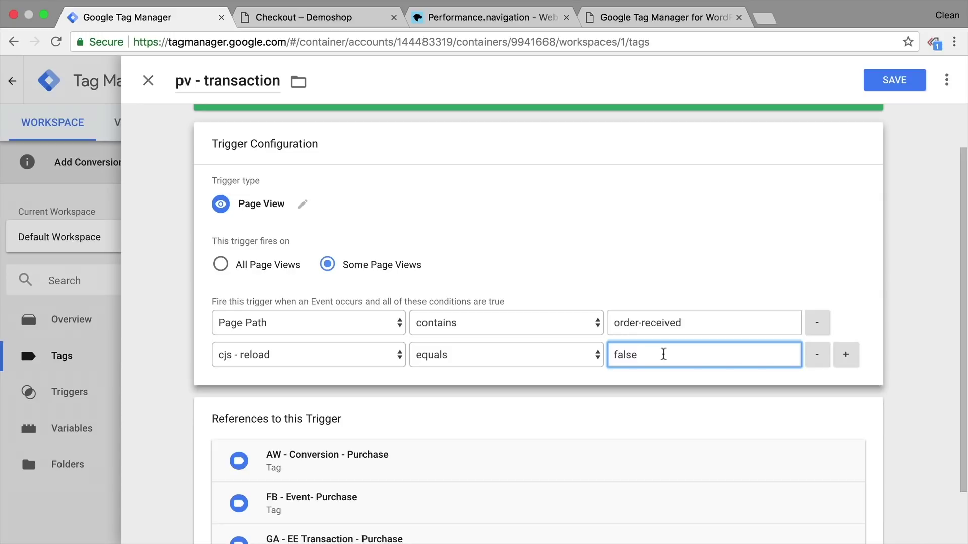
left_click(897, 82)
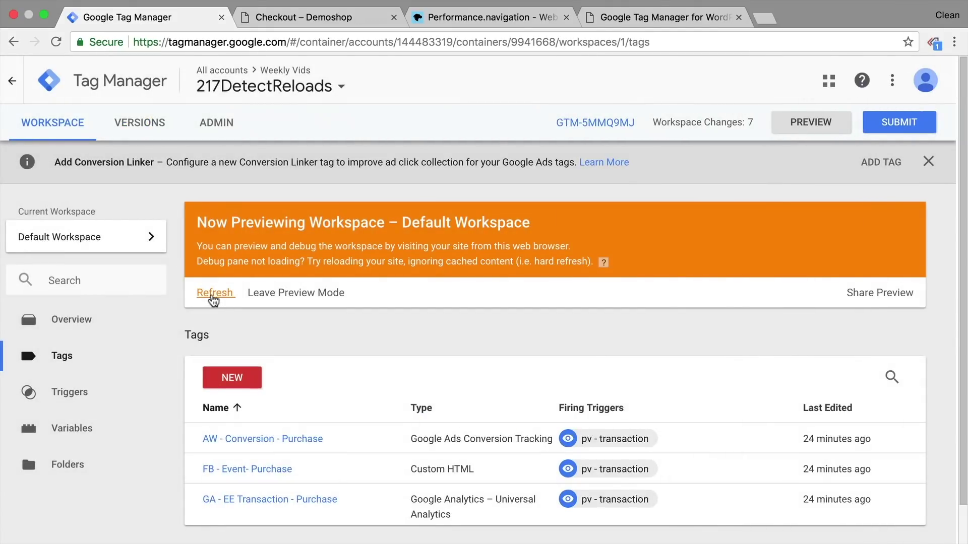
Step: Refresh the preview and reload the Demoshop order-received page
left_click(212, 297)
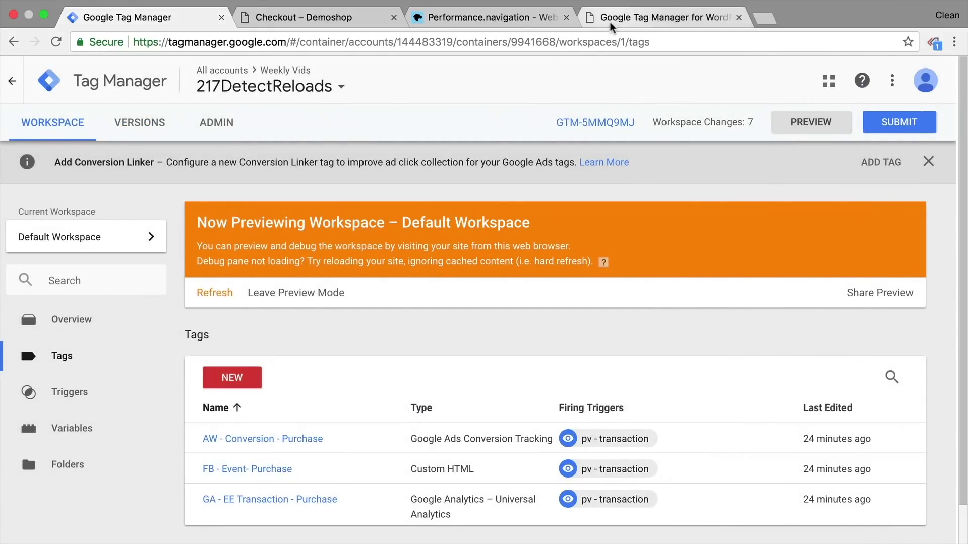
left_click(306, 17)
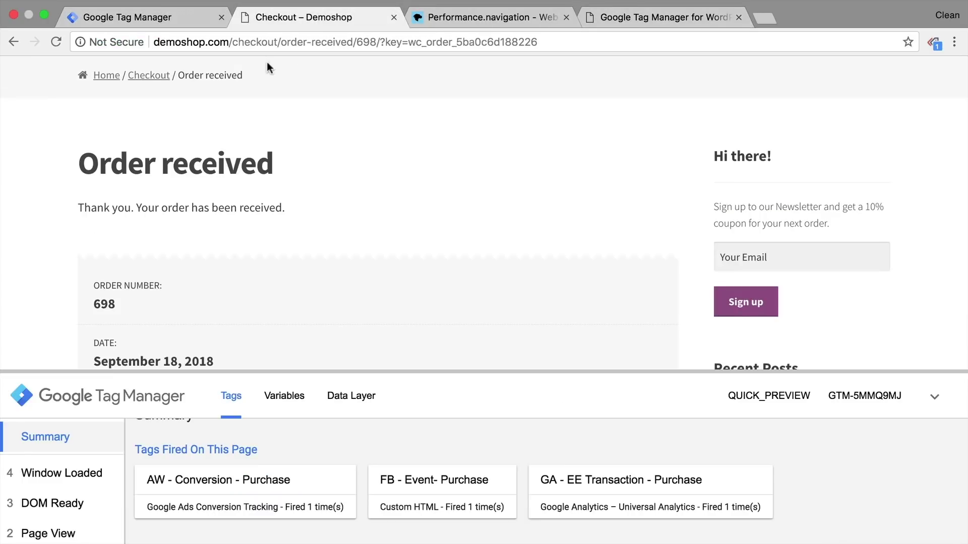
left_click(56, 42)
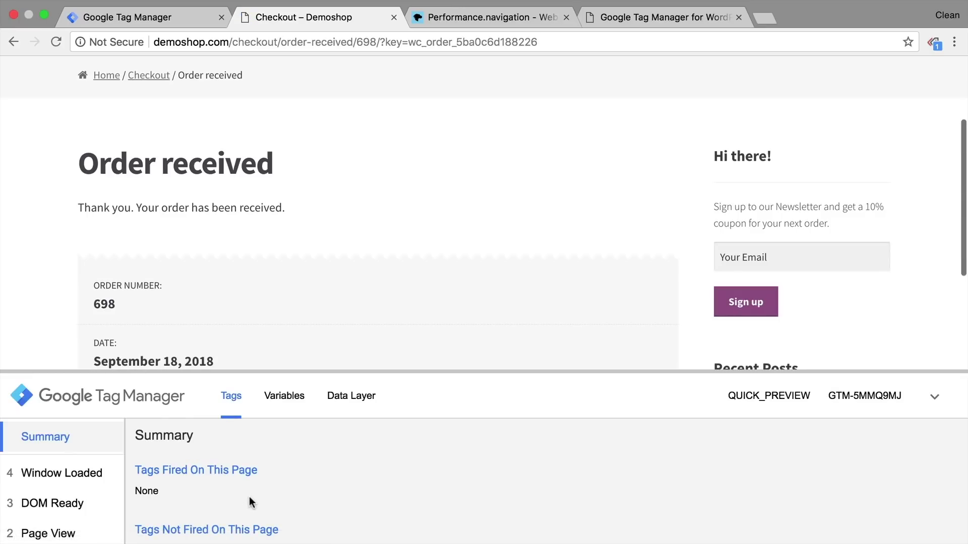
Step: Check the DOM Ready variables to confirm cjs - reload is true and no purchase tags fired
left_click(69, 511)
left_click(293, 395)
scroll(173, 526, "down", 3)
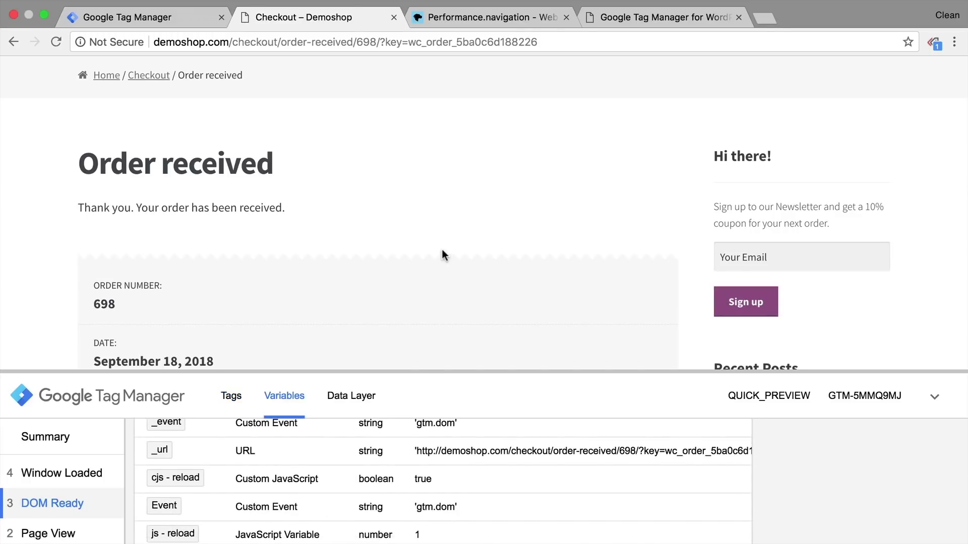
scroll(441, 249, "up", 4)
Step: Place a new test order for Woo Album #1 and #2 from the Music category
left_click(302, 217)
scroll(300, 216, "down", 5)
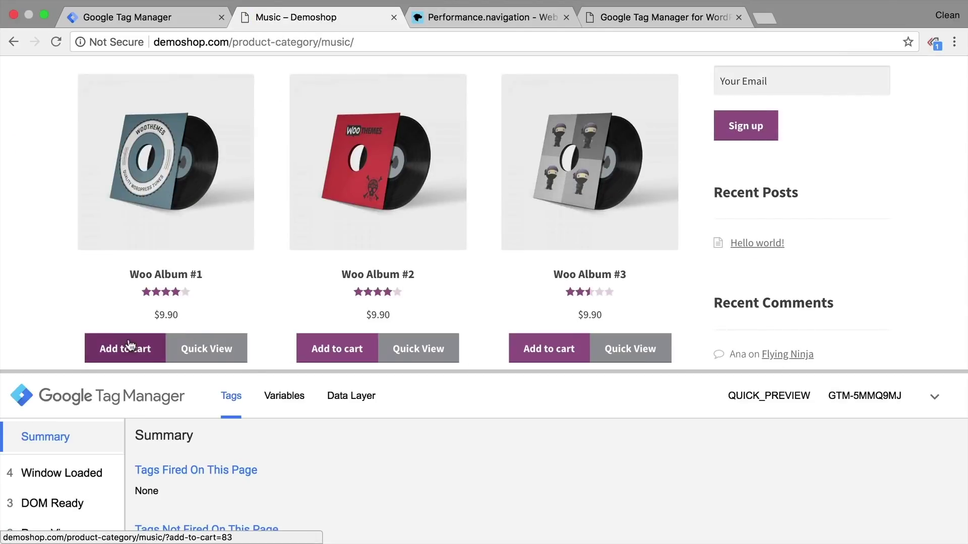
left_click(134, 346)
left_click(353, 348)
scroll(315, 315, "down", 3)
left_click(368, 266)
scroll(619, 257, "down", 5)
left_click(595, 231)
scroll(594, 238, "down", 10)
scroll(595, 240, "down", 4)
left_click(558, 209)
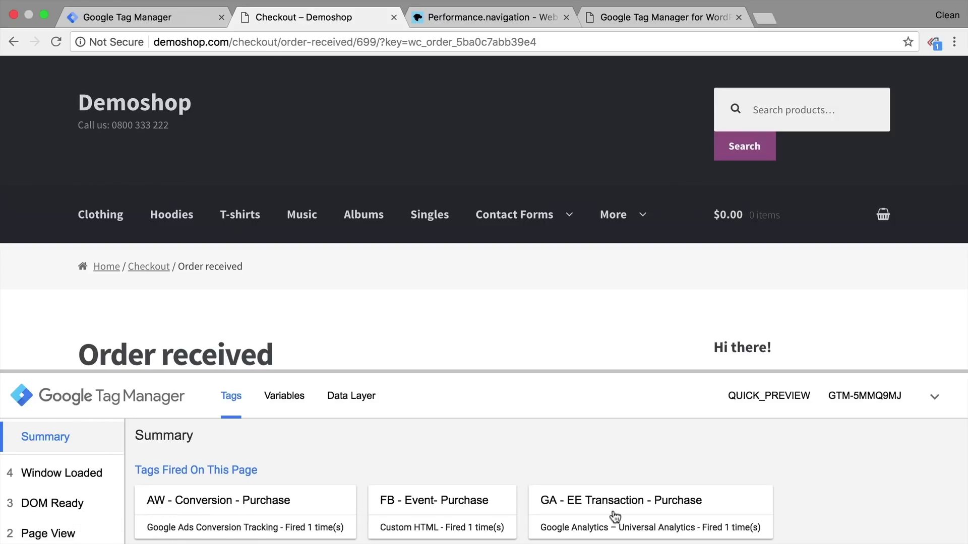
Step: Reload the order confirmation and confirm no tags fire, with cjs - reload true and js - reload 1
left_click(62, 47)
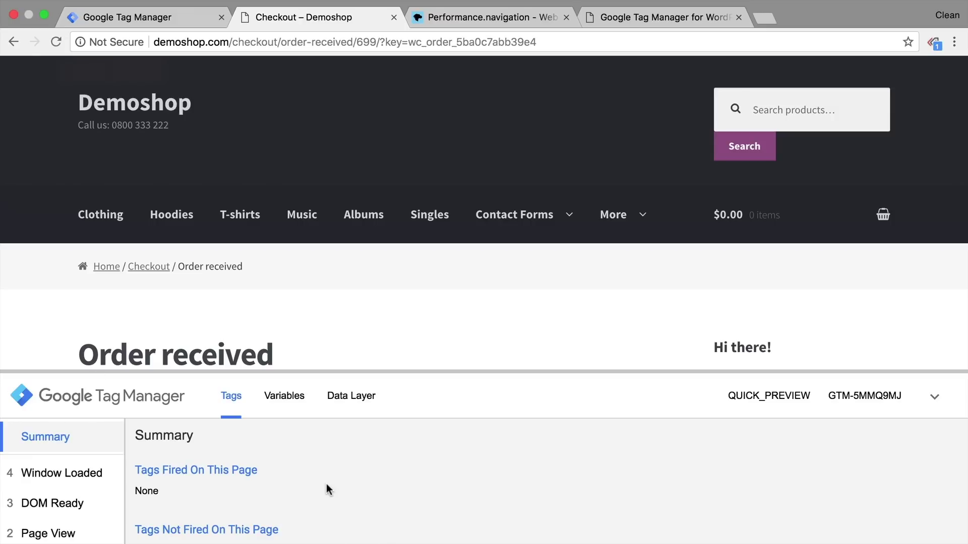
left_click(122, 499)
left_click(302, 406)
scroll(432, 520, "down", 3)
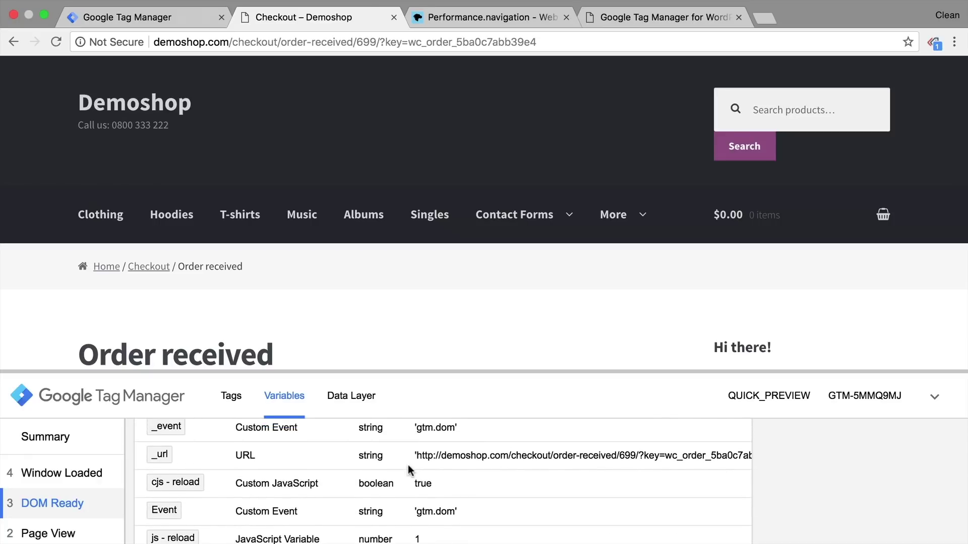